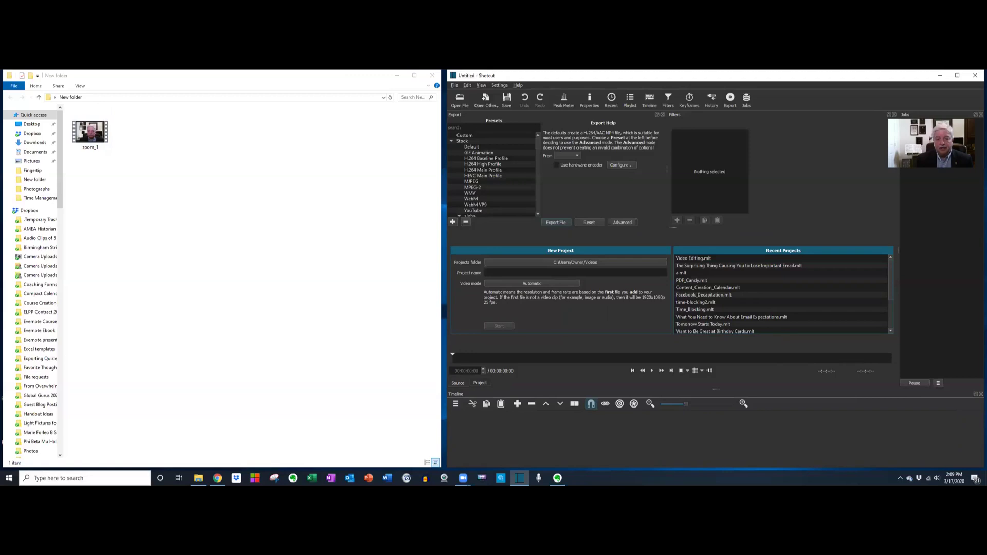
Step: Search Windows for "zoo" and open the Zoom folder that stores the meeting recordings
click(82, 478)
text(zoo)
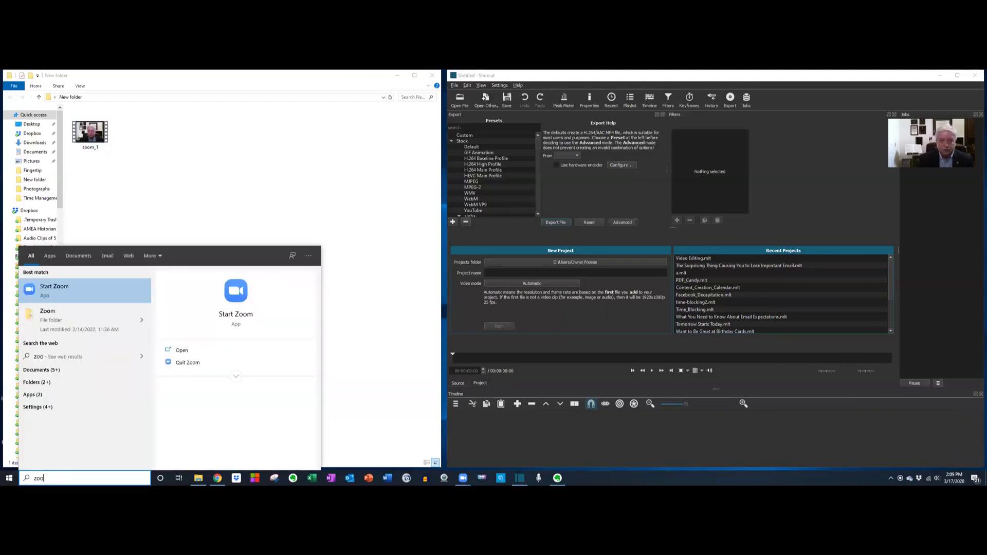
click(50, 319)
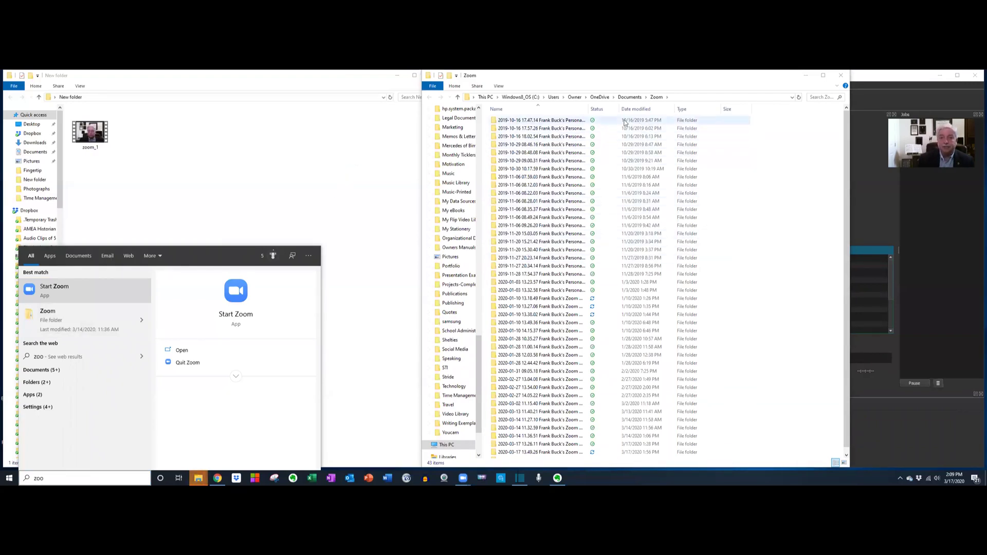
Step: Examine the audio_only, playback and zoom_0 files in the first recording's folder, dated 2019-10-16, and close the folder window
double_click(517, 122)
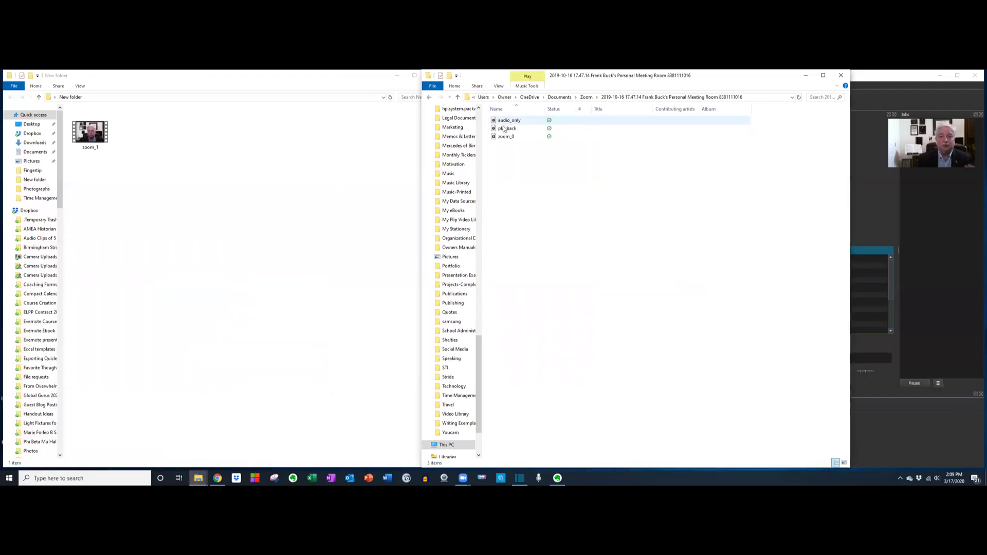
click(507, 122)
click(506, 129)
click(508, 136)
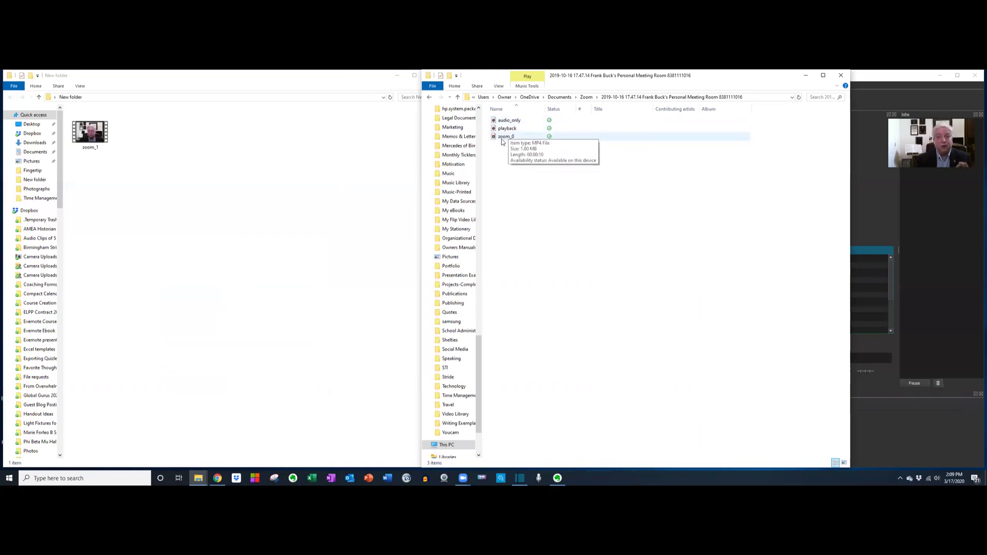
click(840, 76)
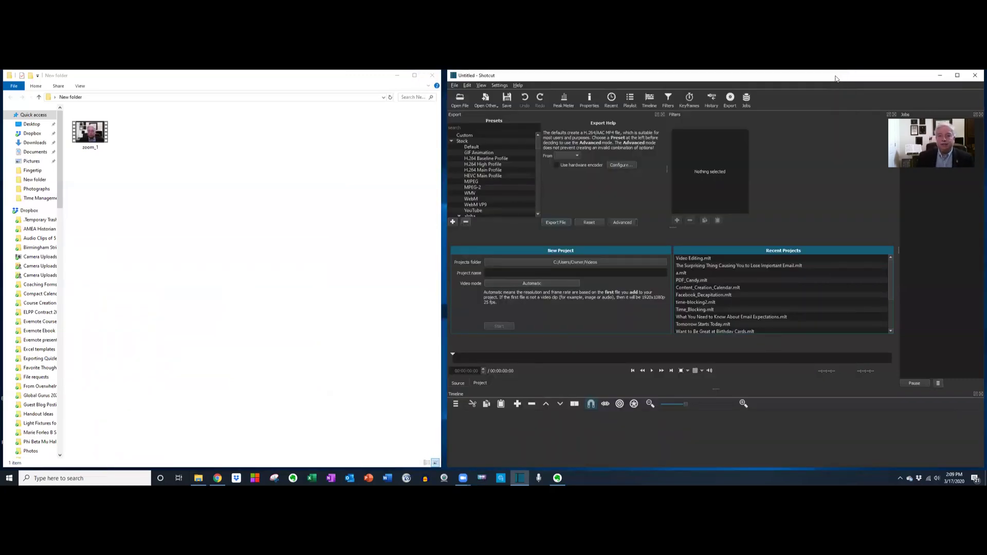
Step: Open the zoom_1 video from New folder on the Desktop in Shotcut and add it to the timeline
click(460, 100)
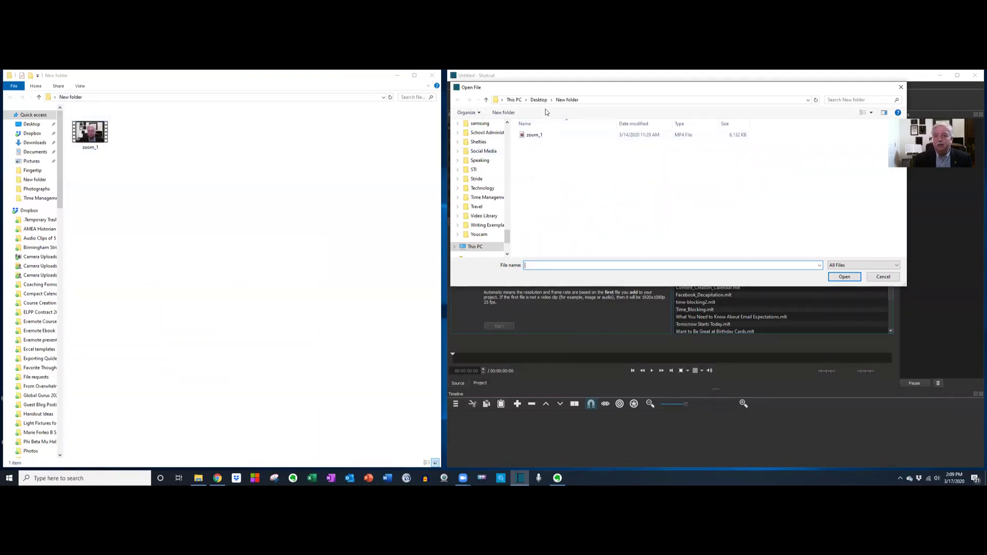
click(531, 136)
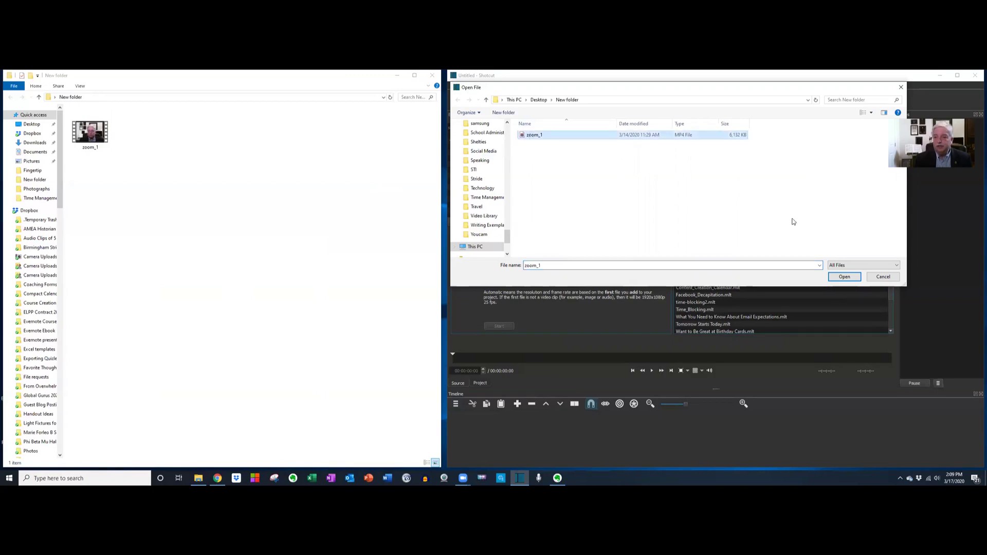
click(846, 277)
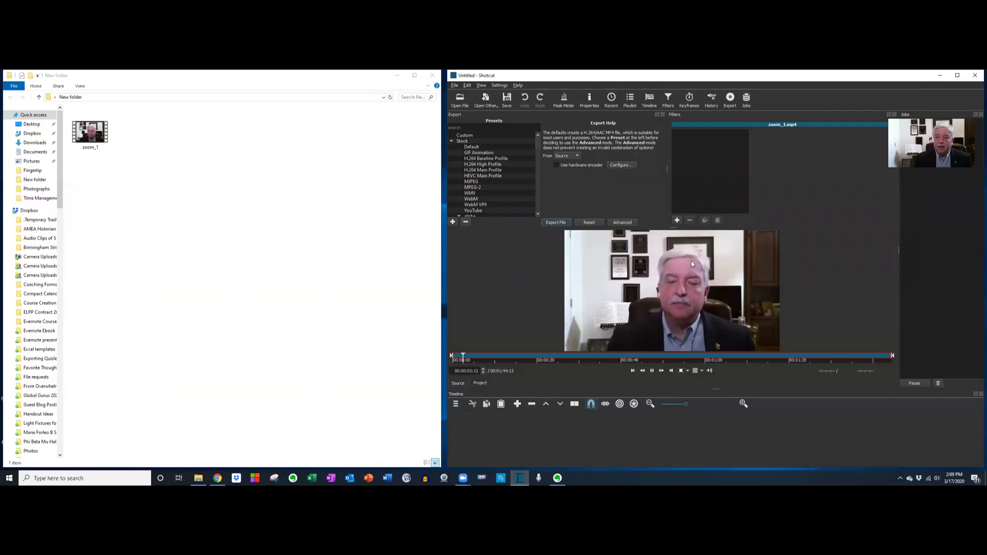
drag(690, 261, 482, 422)
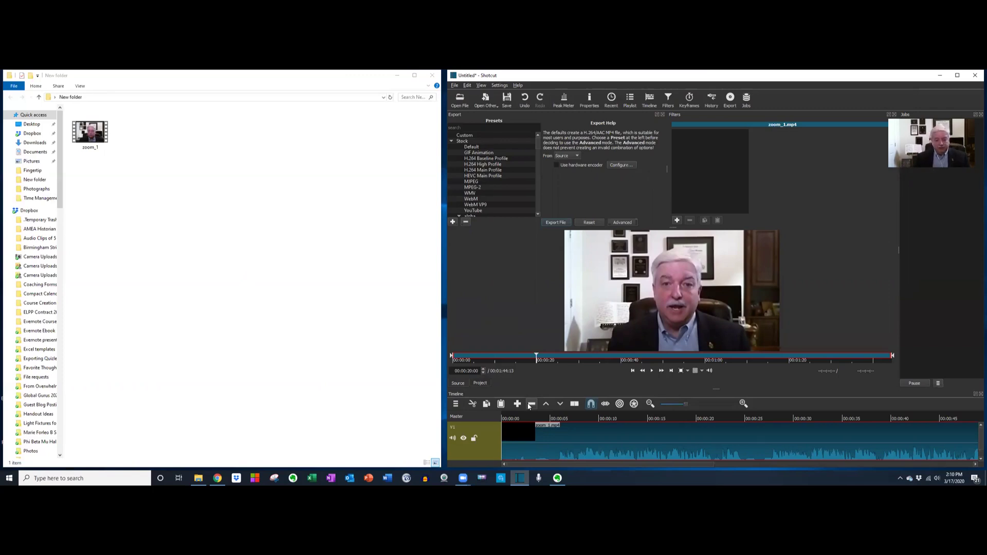
Step: Play the recording and split the zoom_1 timeline clip at about 27 seconds, where the wanted footage starts
key(space)
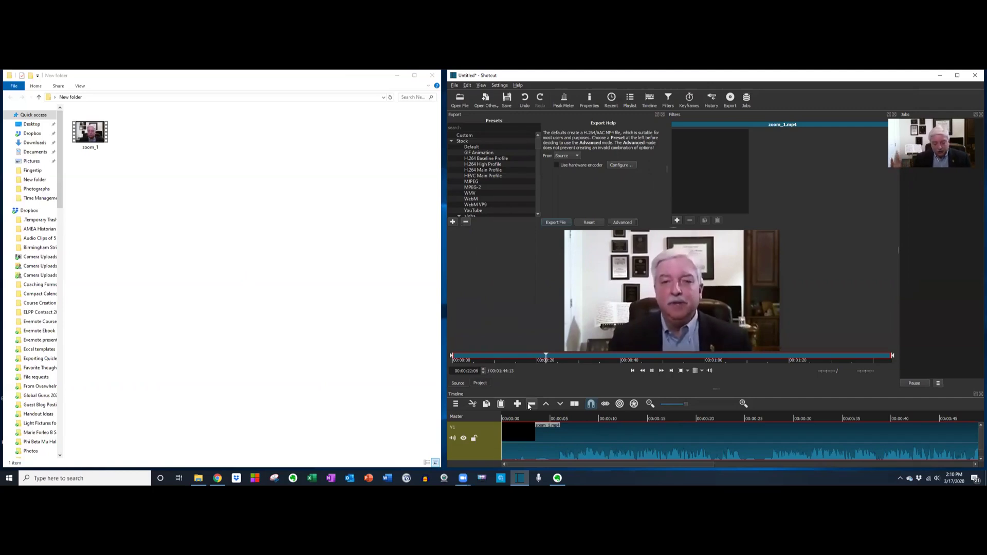
key(space)
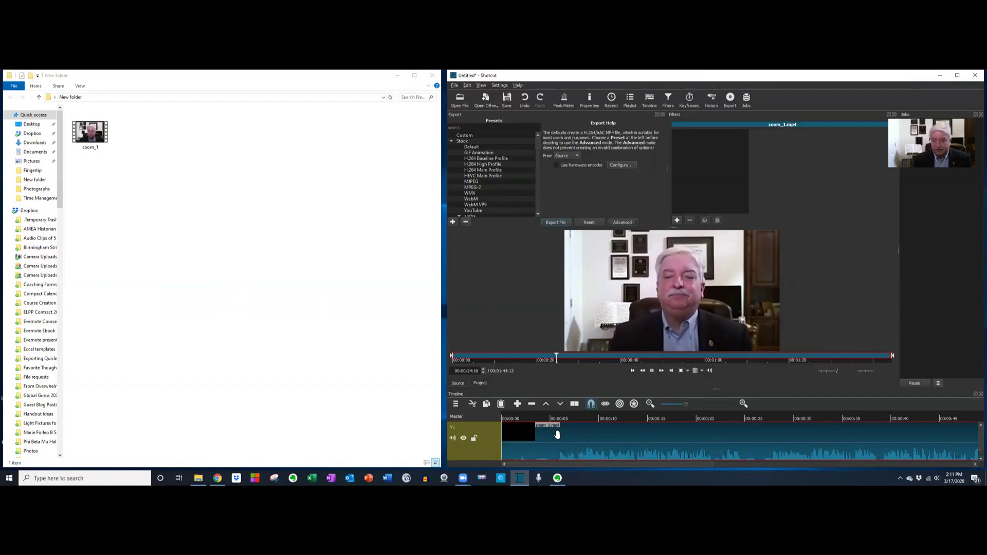
click(519, 436)
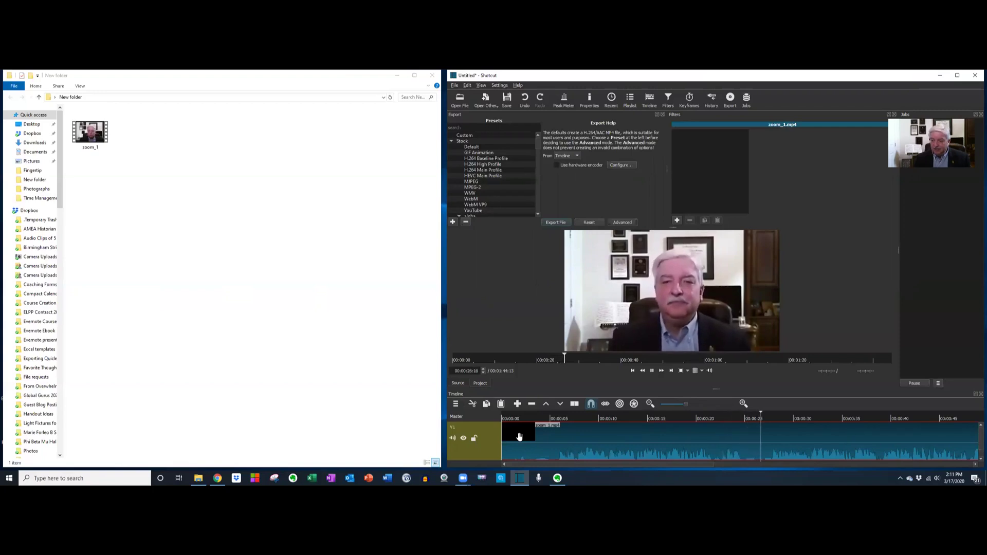
key(s)
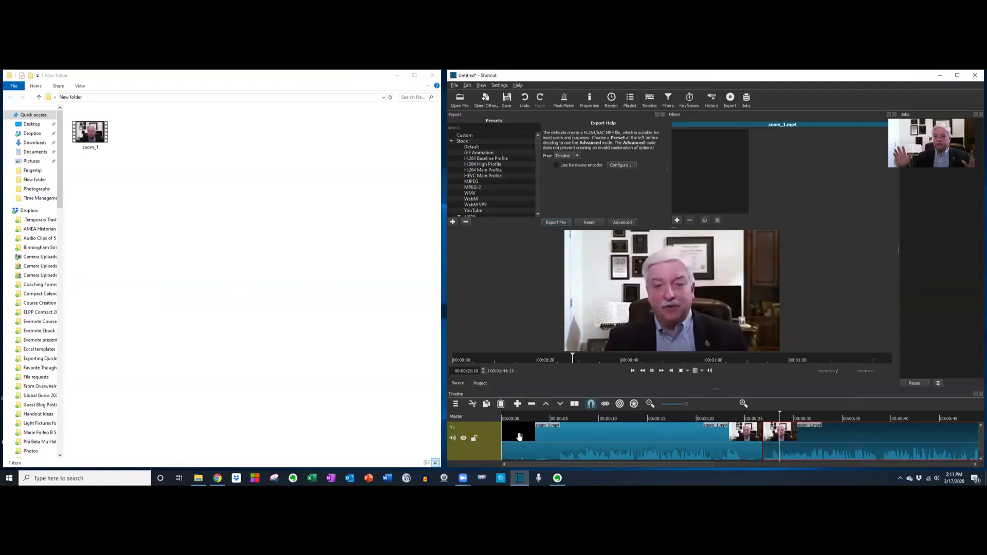
key(space)
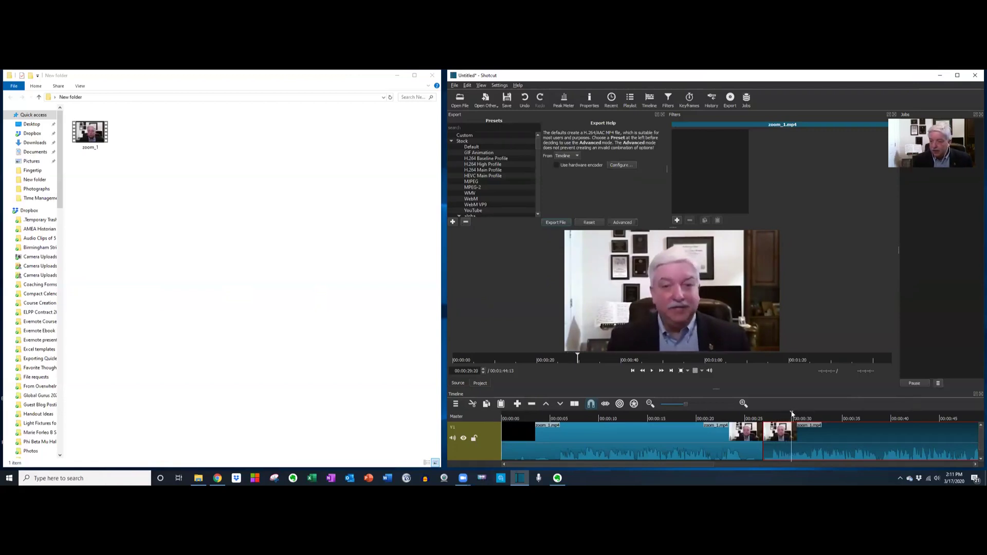
Step: Play the timeline from about 20 seconds through the split to check where the cut falls
click(715, 416)
click(700, 420)
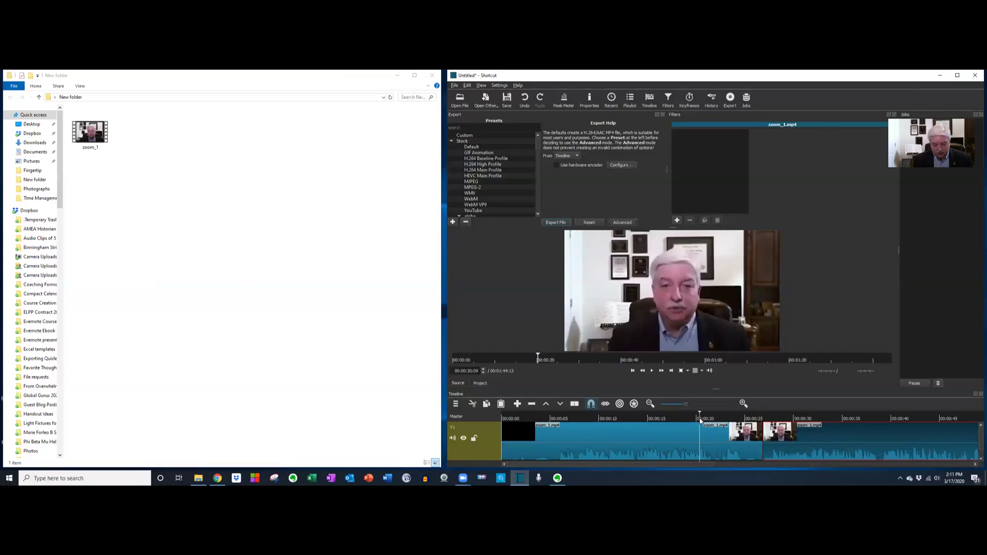
key(space)
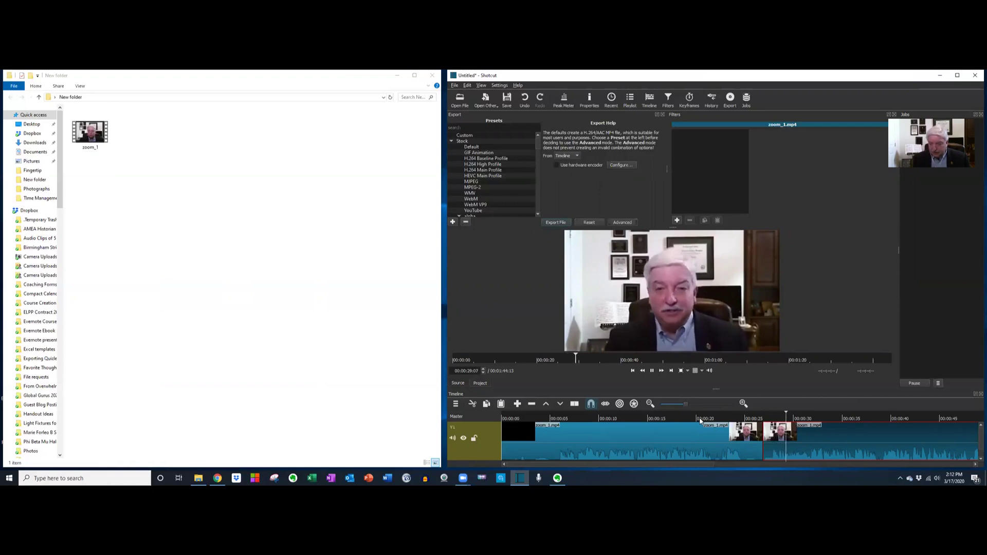
key(space)
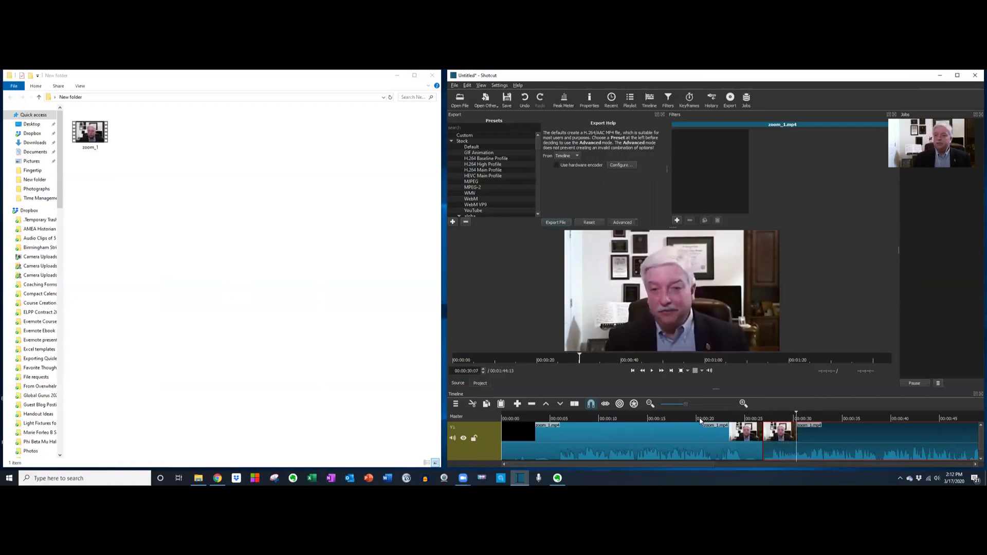
Step: Remove the clip segment before the split so the remaining footage moves to the timeline's start
click(650, 440)
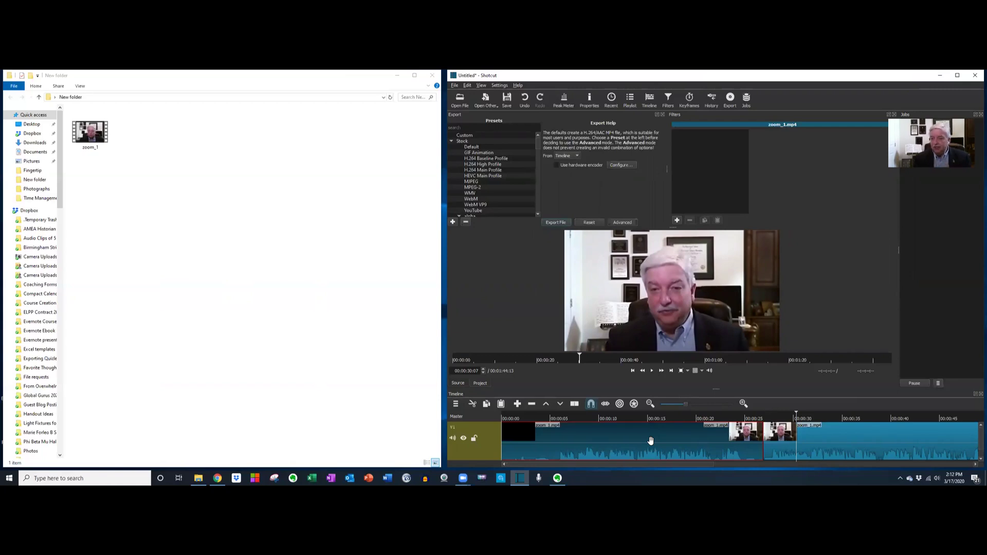
right_click(650, 441)
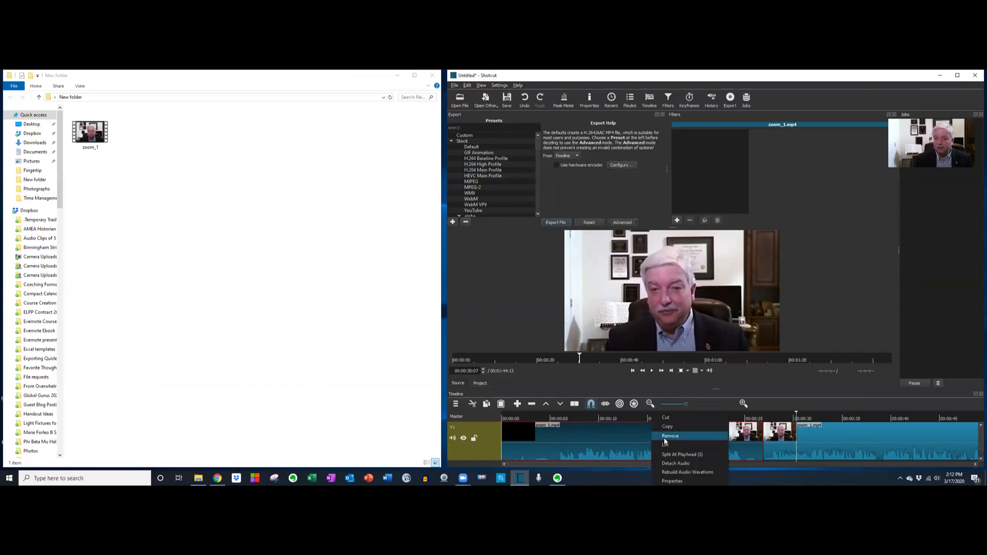
click(664, 436)
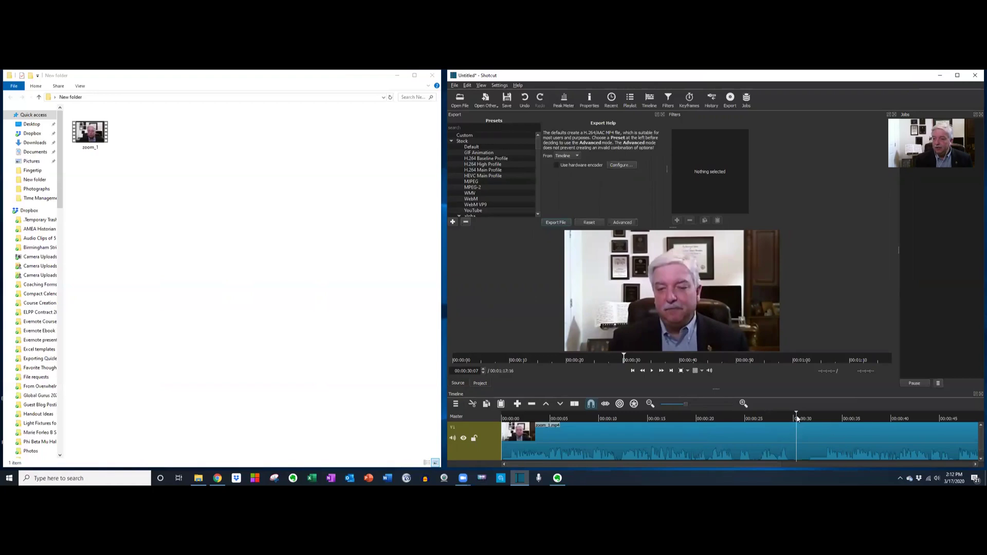
Step: Play through the trimmed clip to locate the start of the next unwanted section and split it there, at about 41 seconds
drag(796, 413, 500, 435)
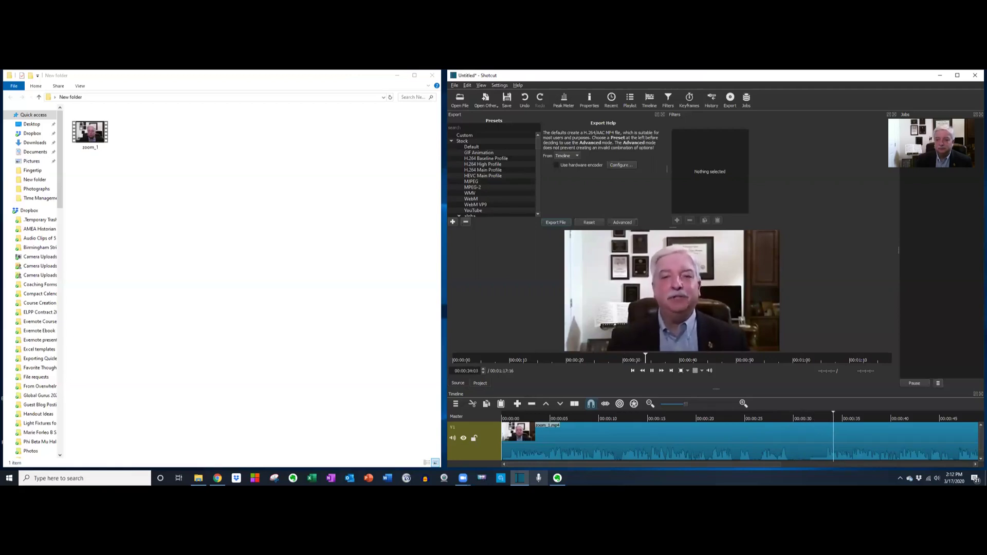
key(space)
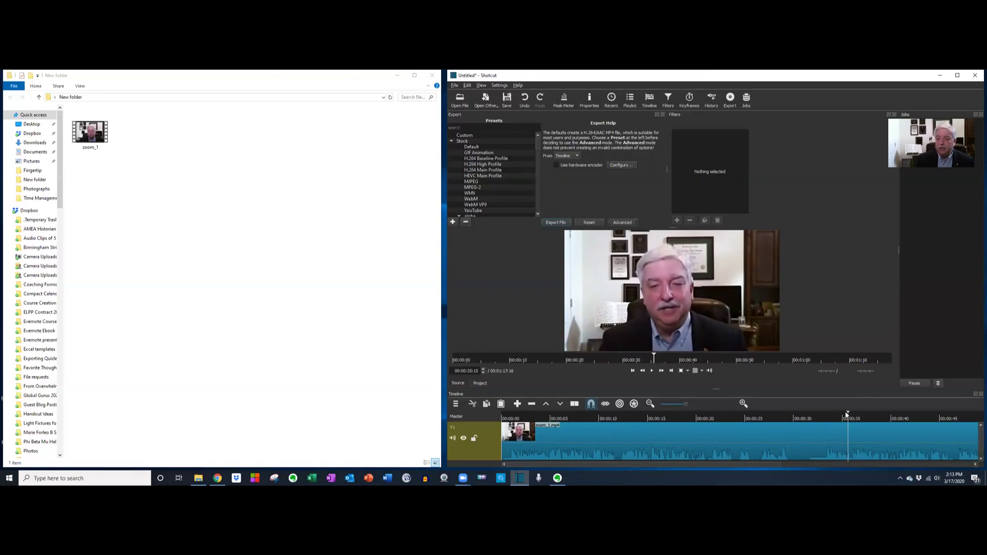
drag(823, 415, 817, 416)
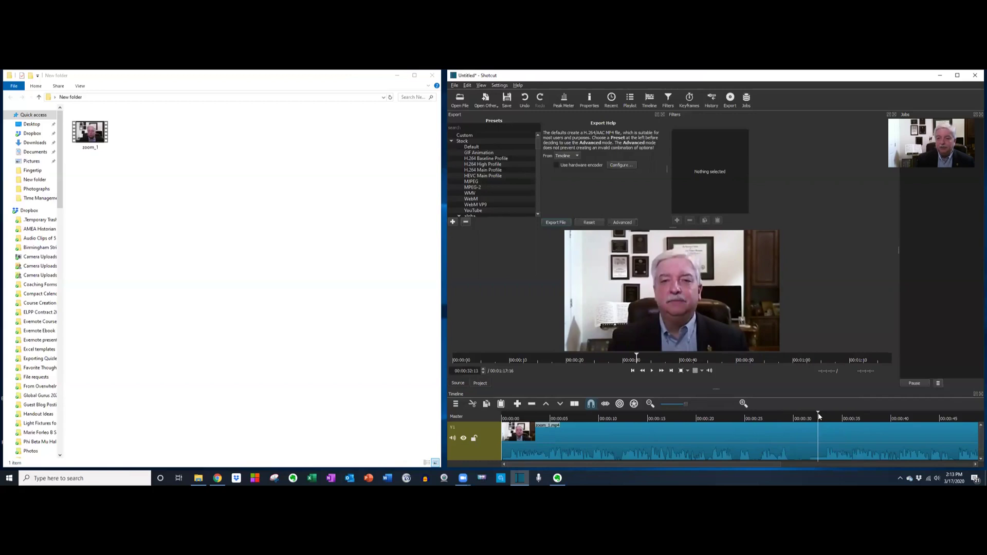
key(space)
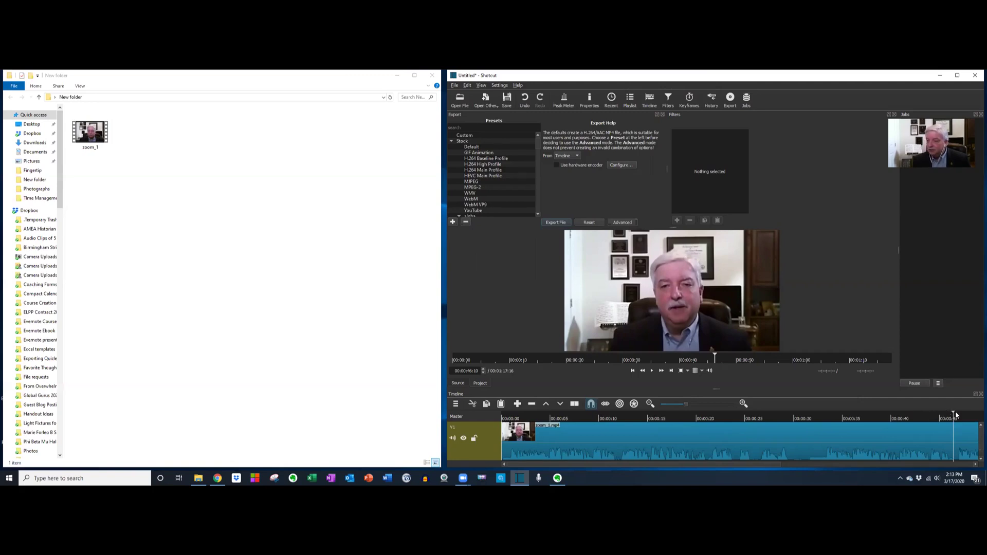
drag(920, 412, 833, 424)
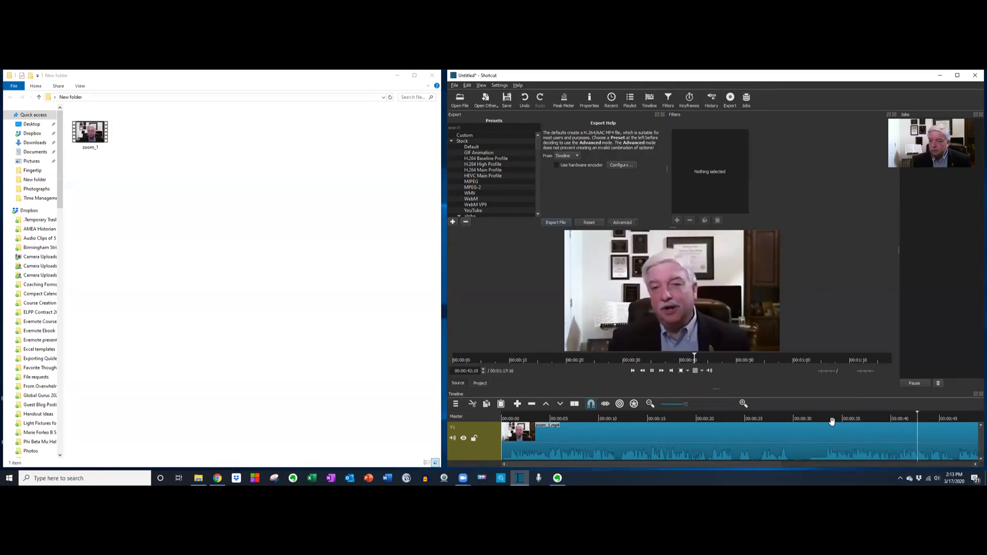
key(space)
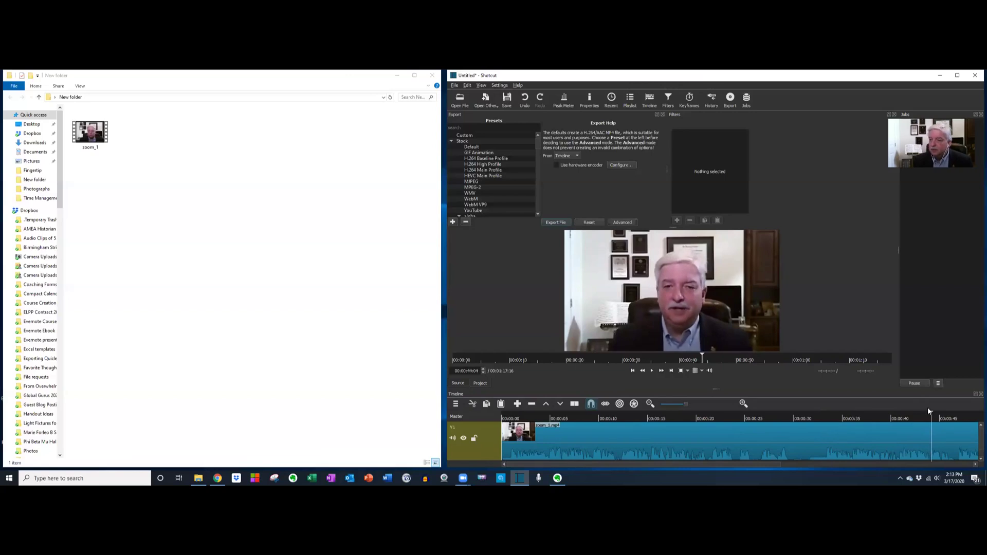
drag(932, 414, 873, 419)
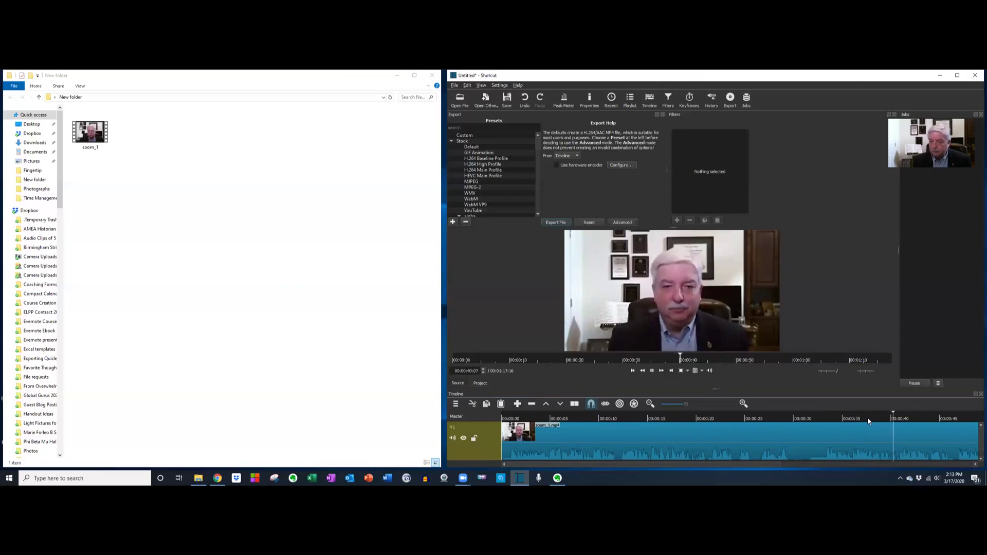
key(s)
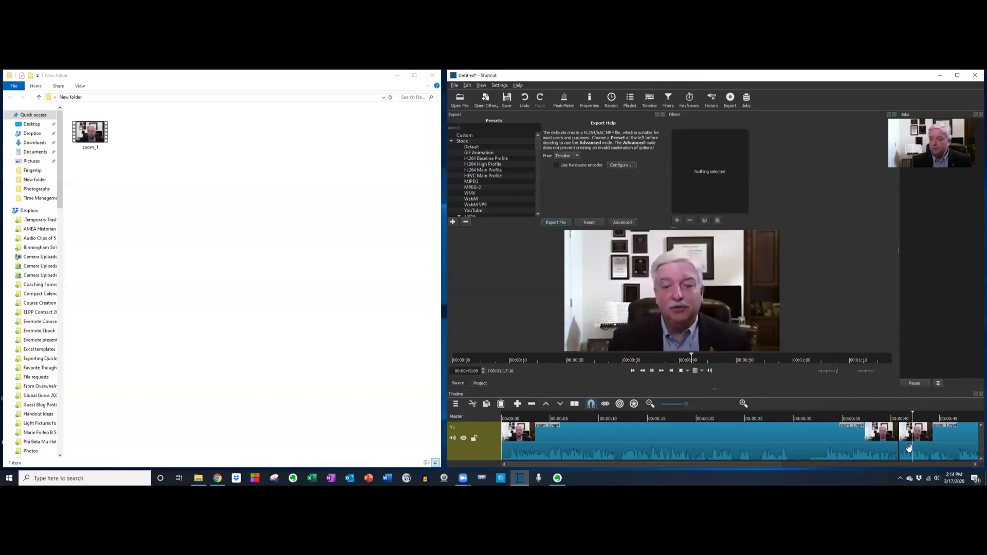
Step: Locate the end of the unwanted section and split the clip there, at about 47 seconds
click(976, 465)
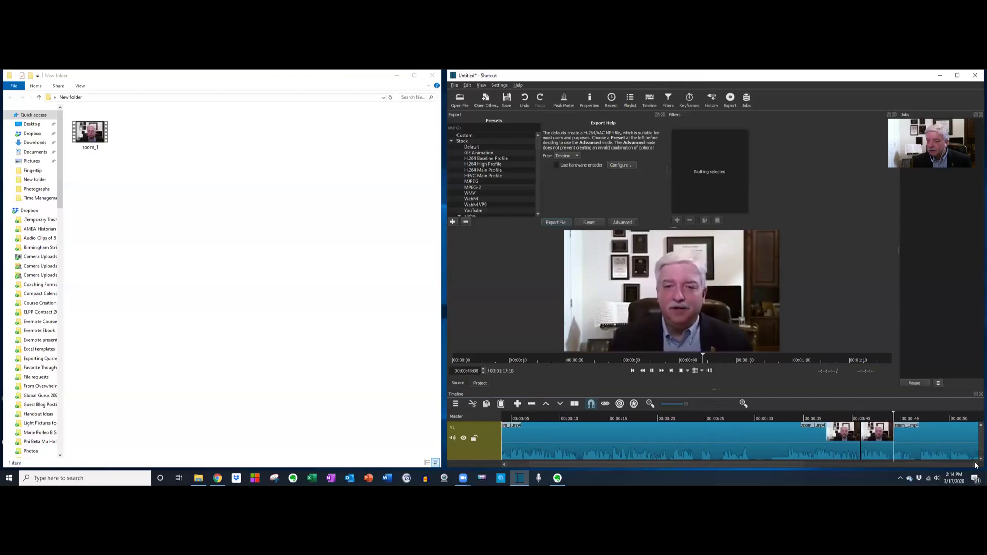
drag(975, 465, 975, 464)
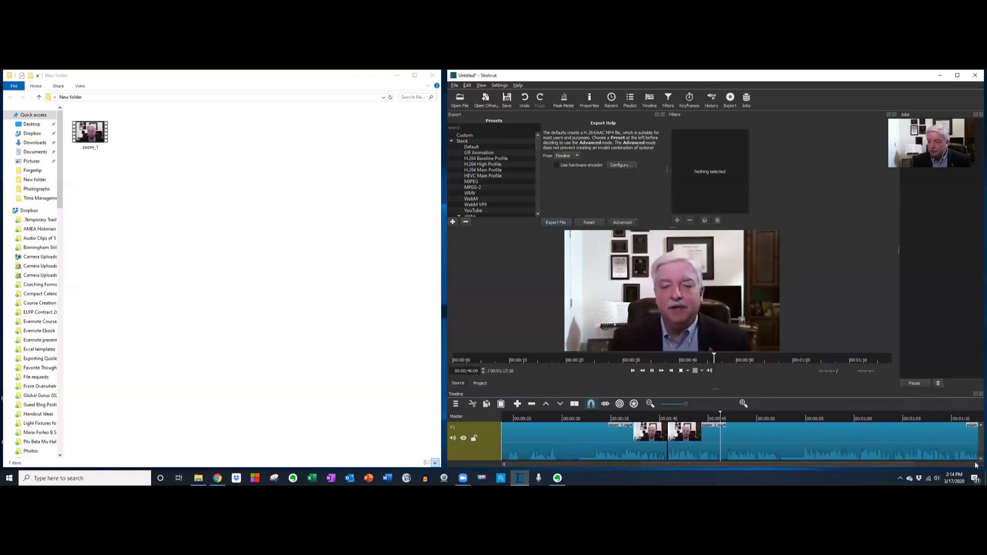
key(space)
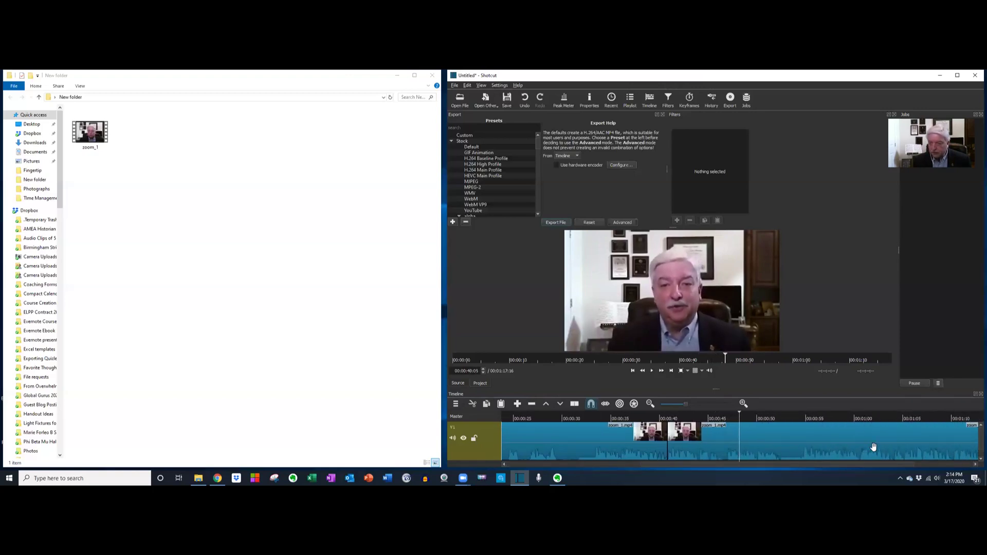
drag(739, 414, 731, 415)
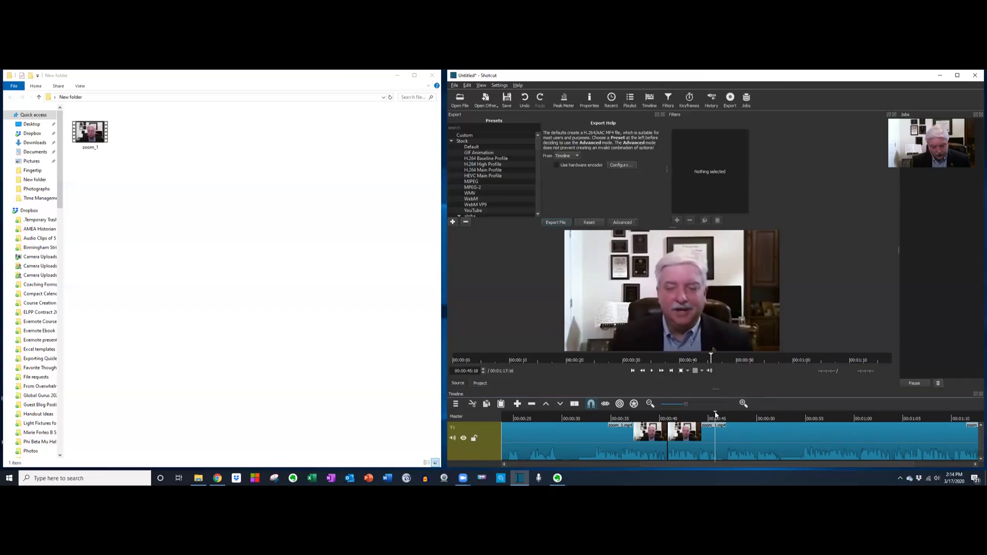
key(s)
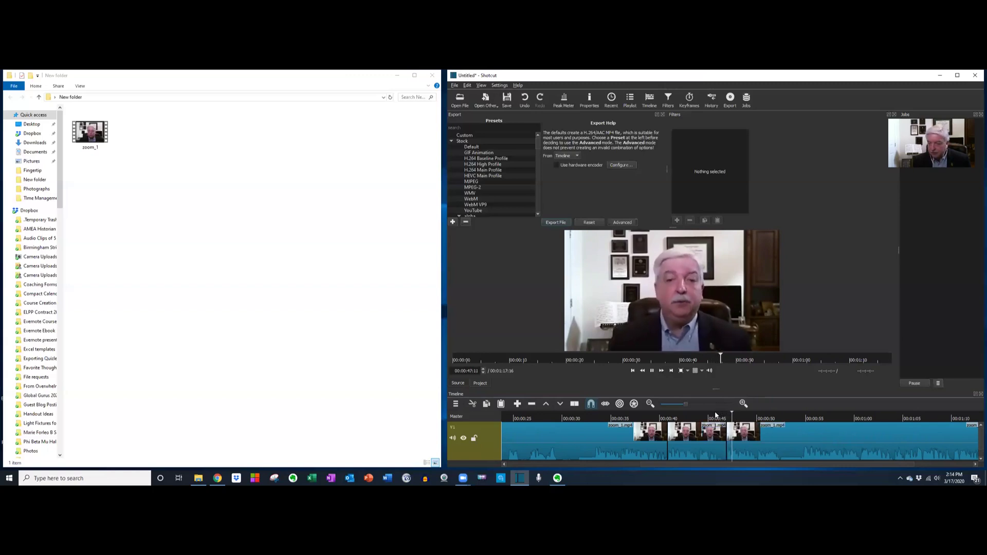
key(space)
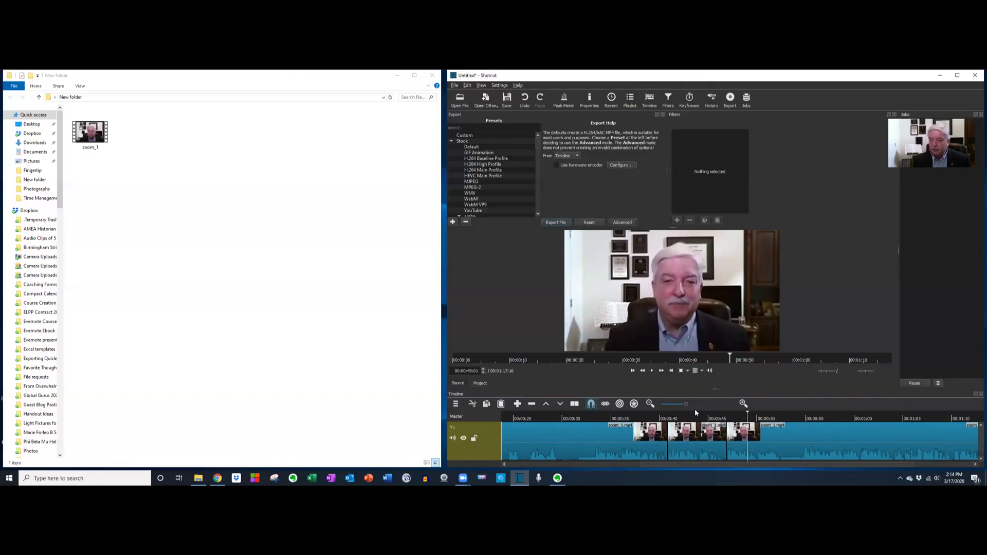
Step: Remove the unwanted clip segment between the two splits, at about 41 to 47 seconds, closing the gap
click(705, 441)
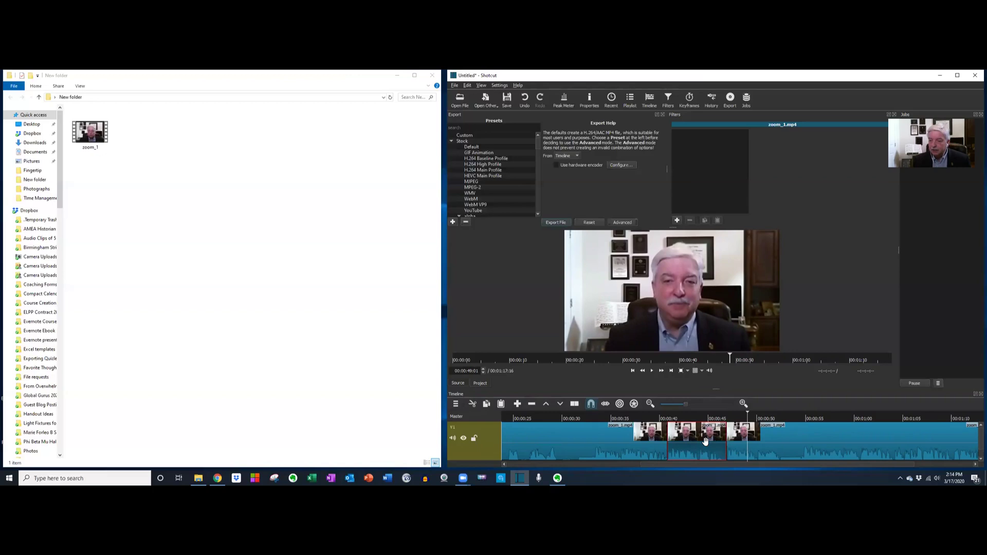
right_click(705, 442)
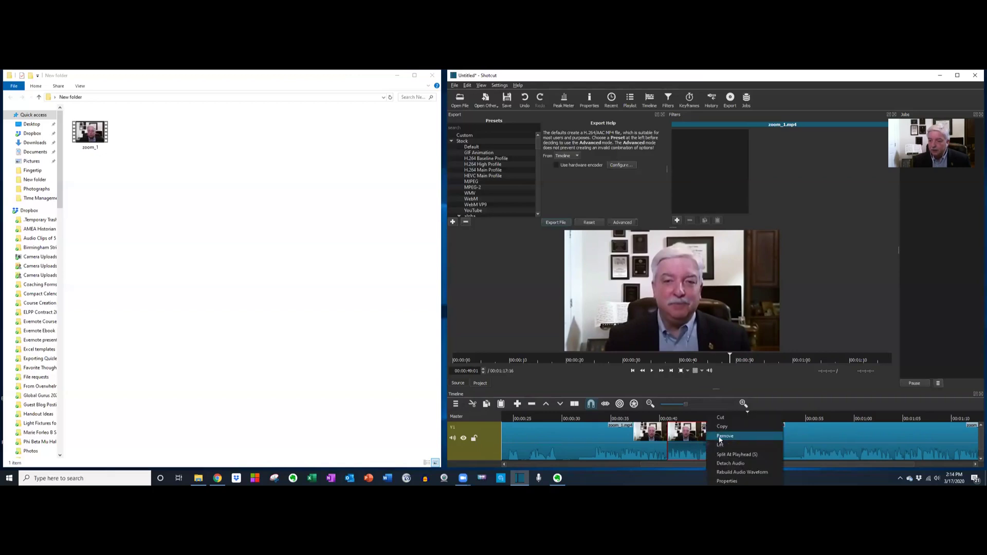
click(718, 436)
Step: Enlarge the timeline and play through the new cut to check the transition and look for more unwanted footage
click(744, 404)
click(714, 417)
key(space)
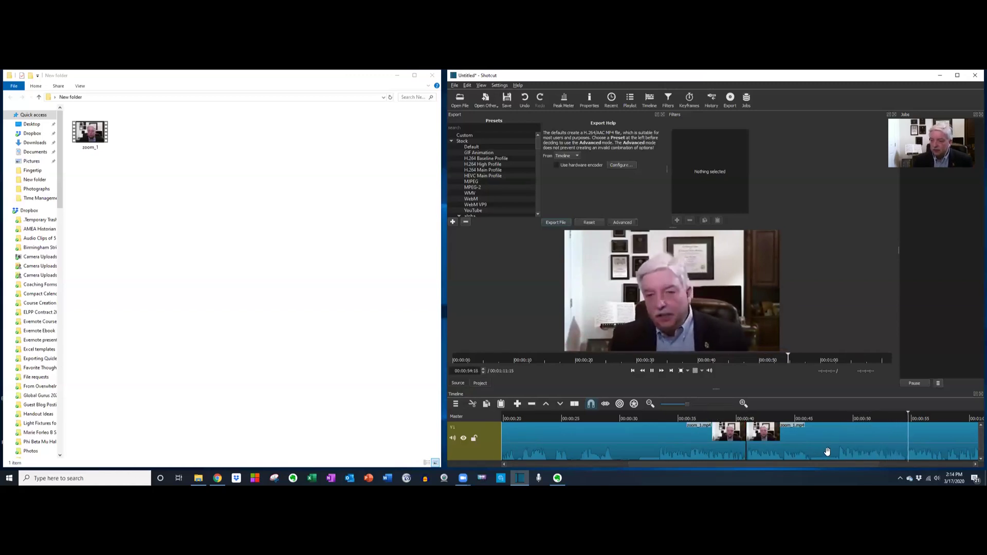
key(space)
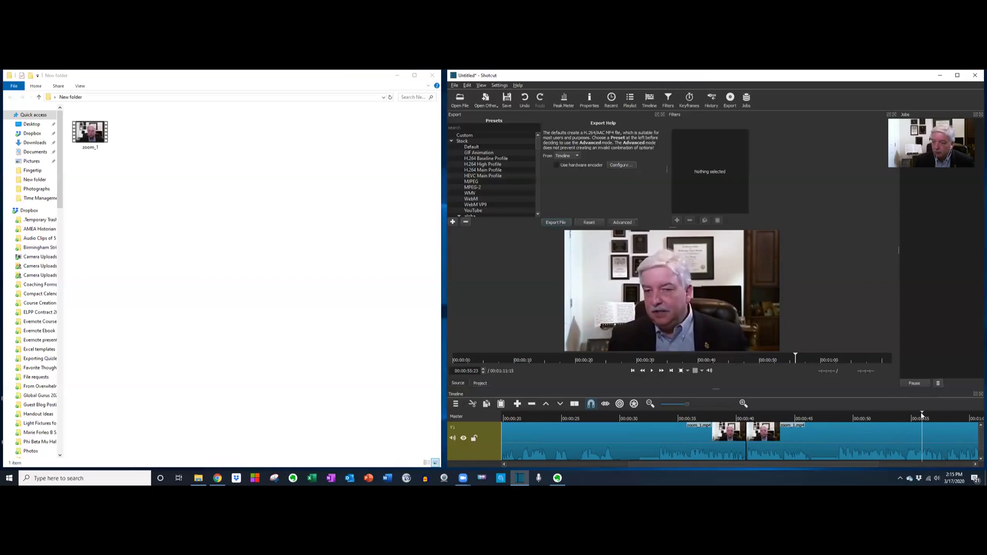
Step: Split the clip at about 46 and 48 seconds and remove the short segment between those splits
drag(860, 419, 810, 421)
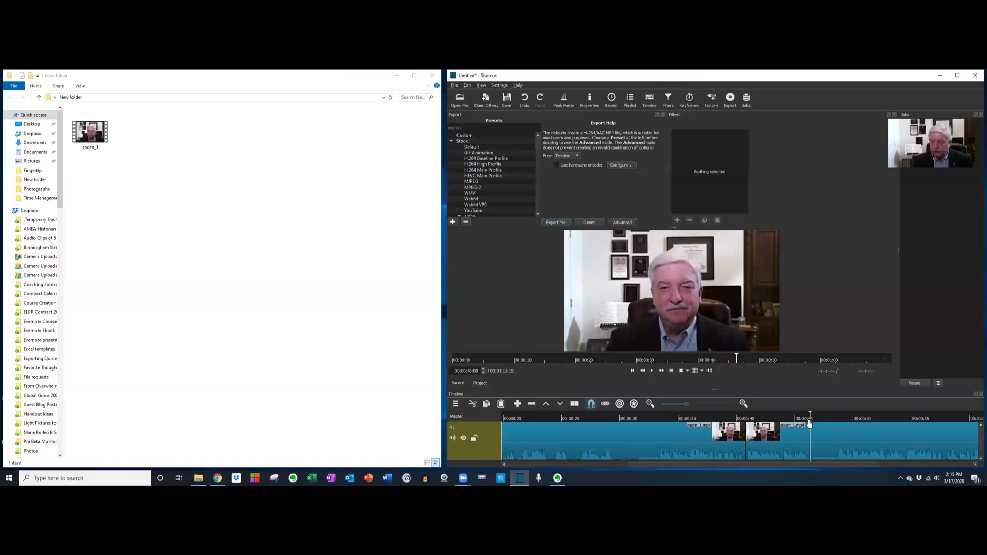
key(s)
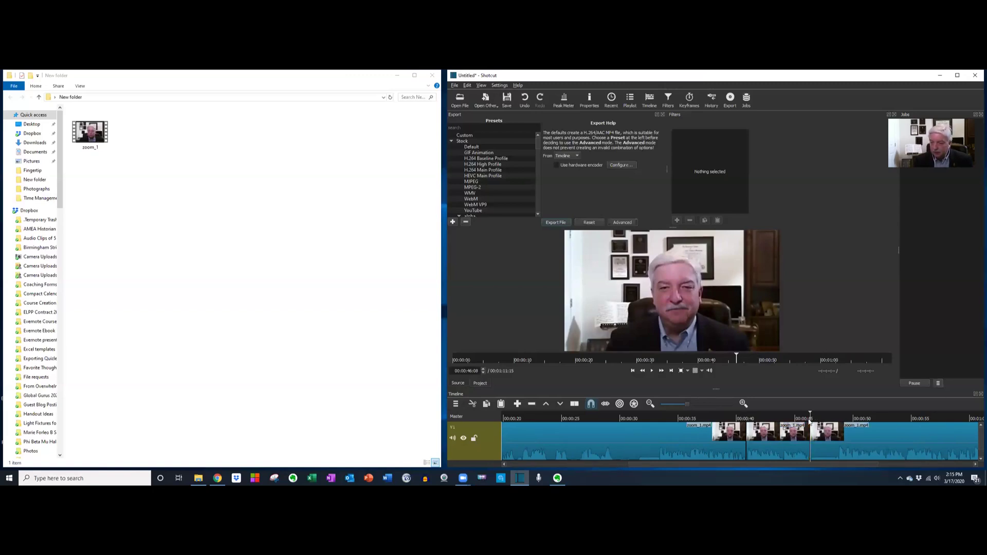
drag(811, 415, 838, 419)
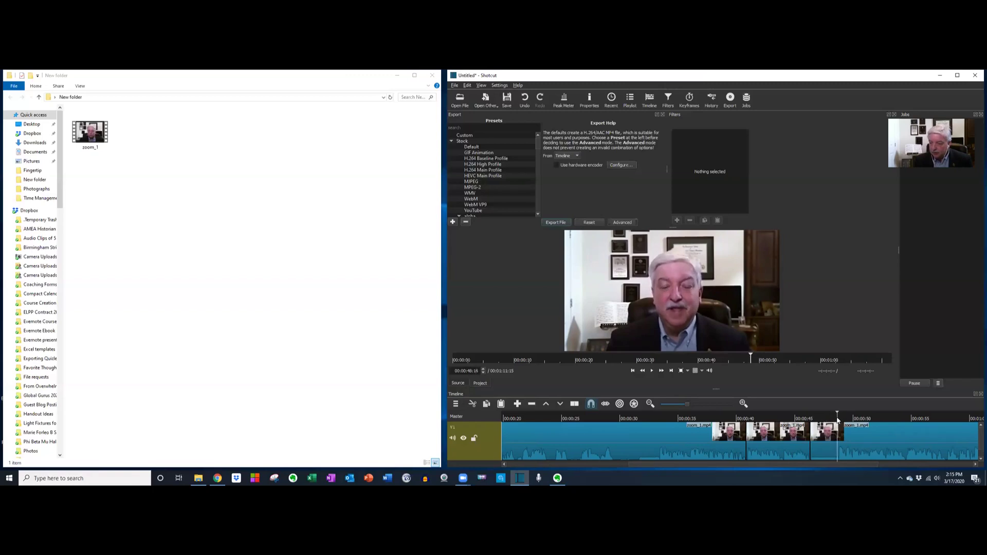
key(s)
click(819, 444)
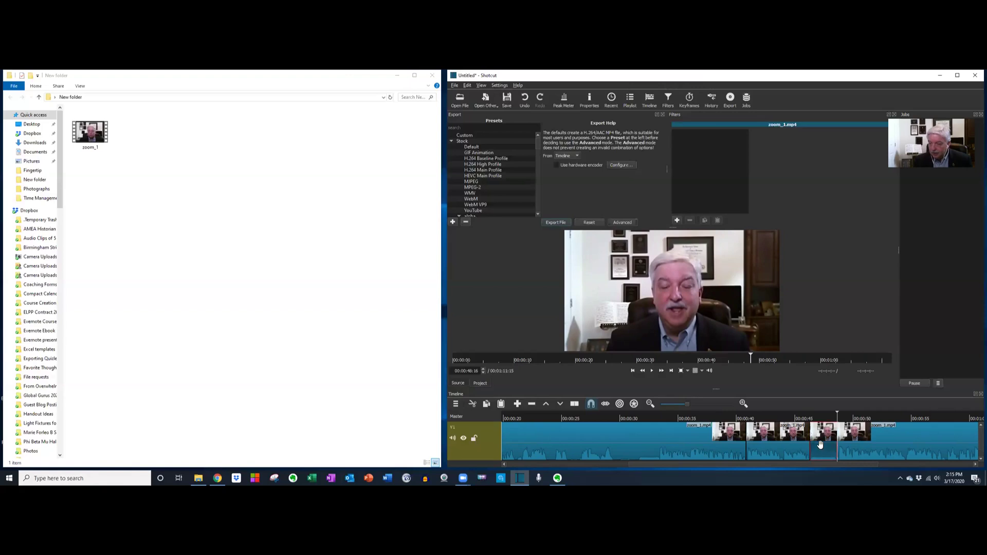
right_click(826, 445)
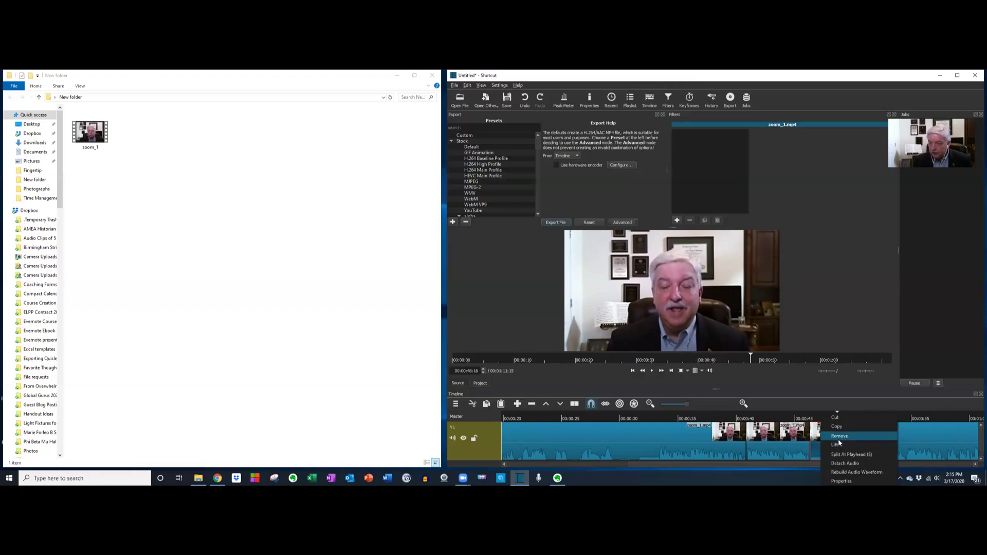
click(838, 443)
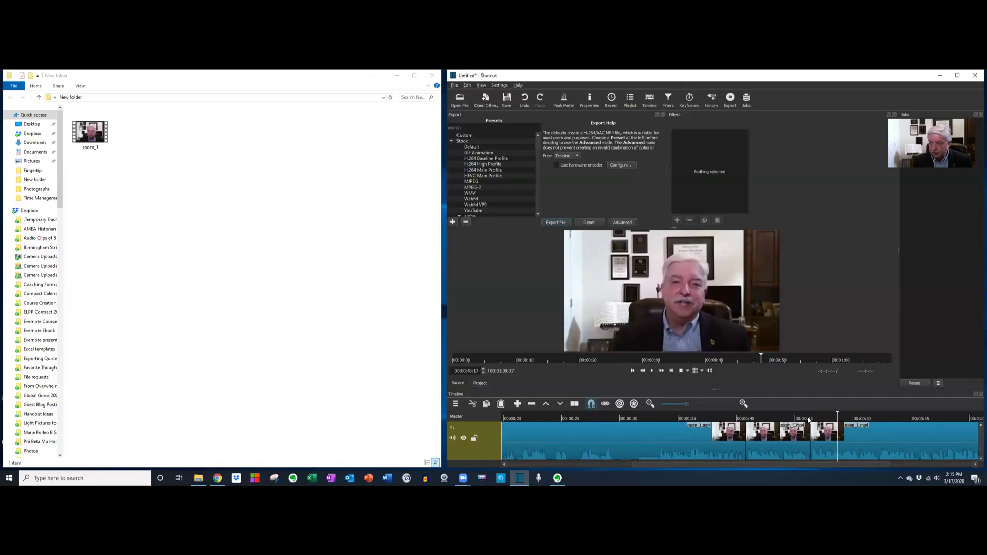
Step: Play from just before the latest cut to the timeline's end, then replay the last ten seconds to find where the talk finishes
drag(808, 420, 781, 422)
key(space)
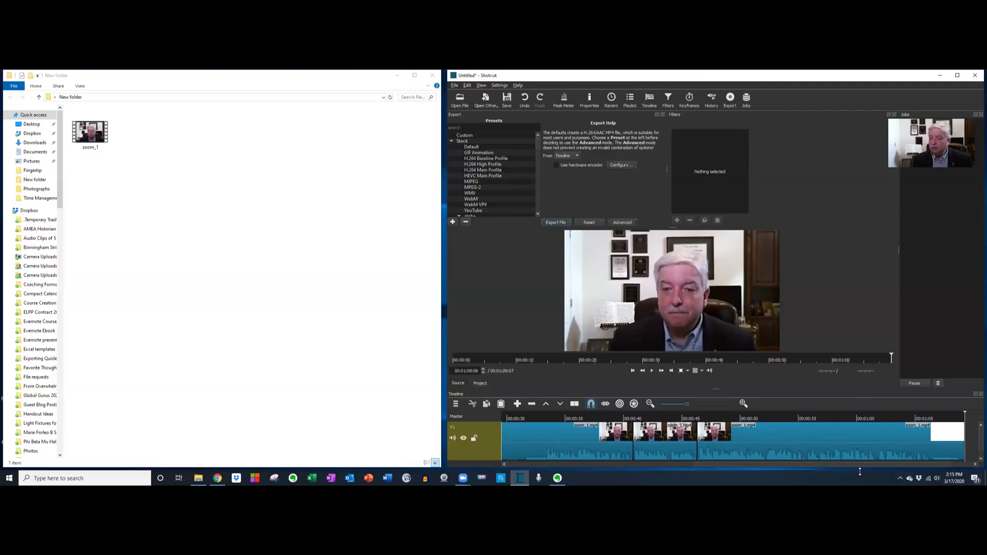
drag(965, 414, 857, 429)
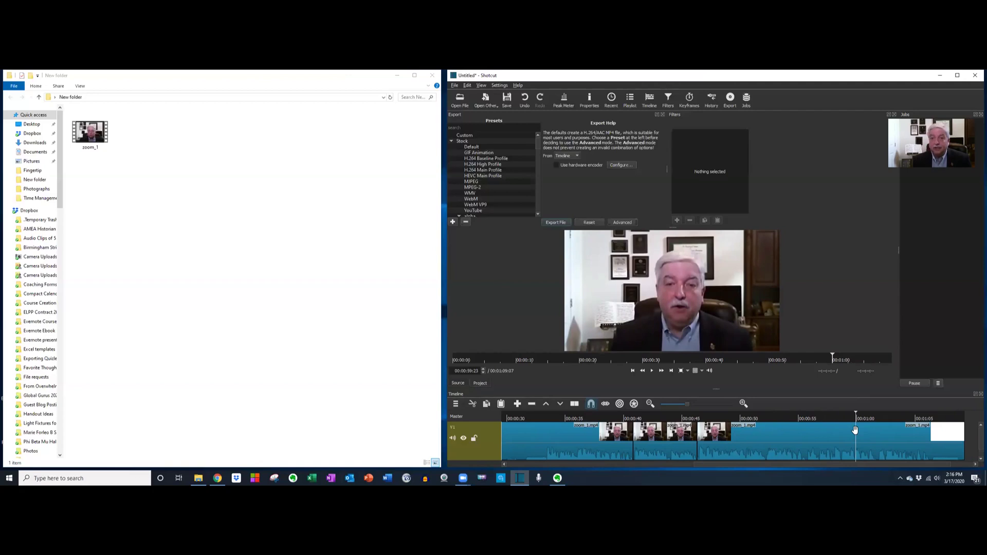
key(space)
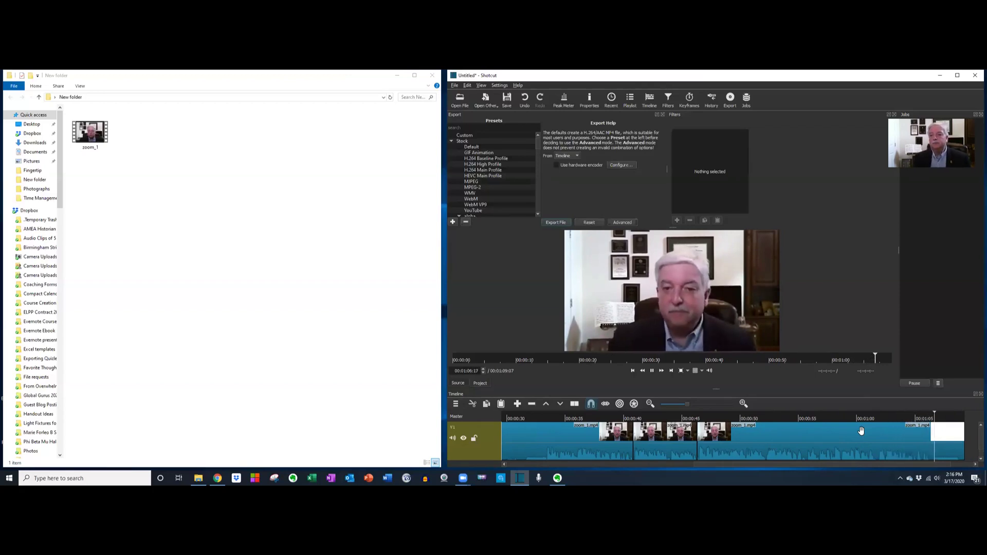
key(space)
Step: Cut off the footage after about 1 minute 6 seconds and play the last few seconds to check the ending
drag(959, 416, 897, 416)
key(space)
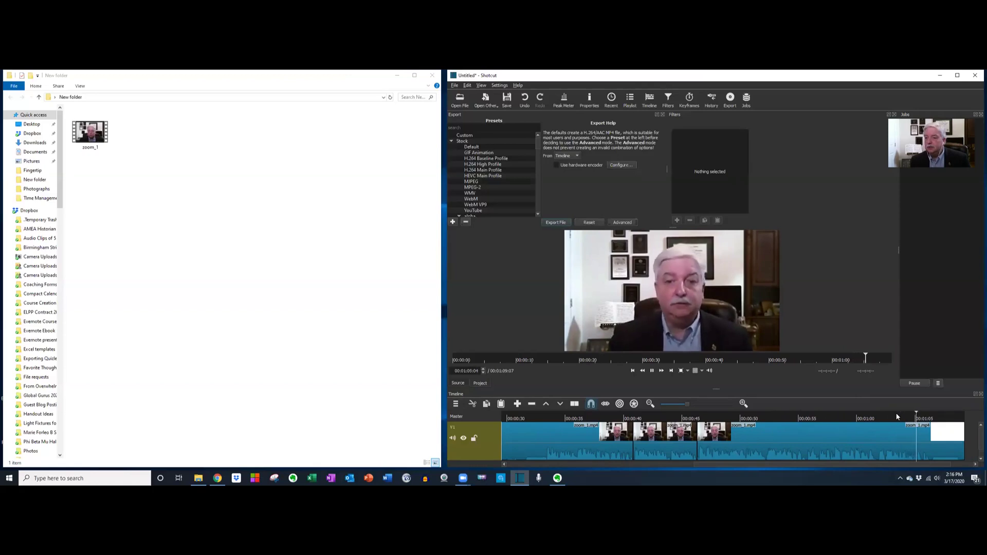
right_click(932, 440)
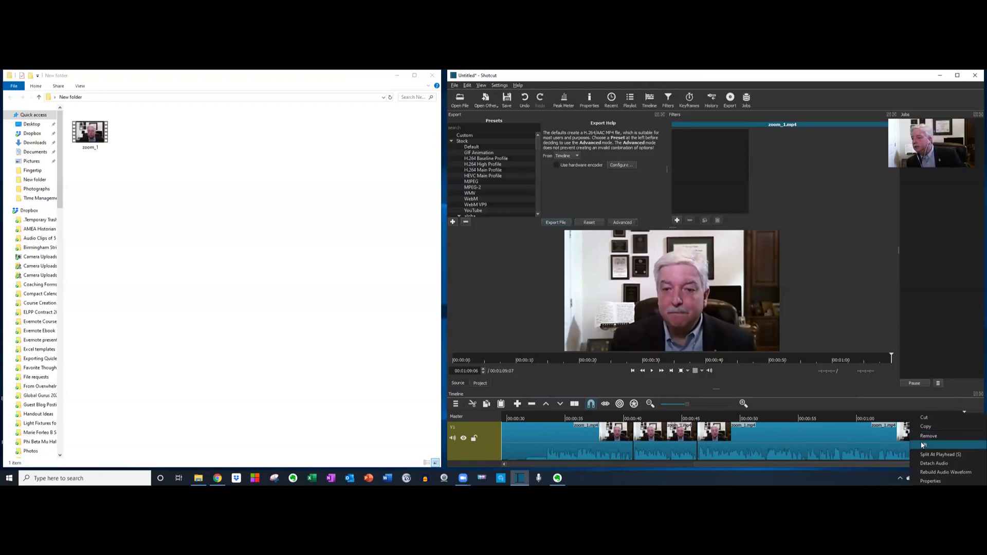
click(921, 436)
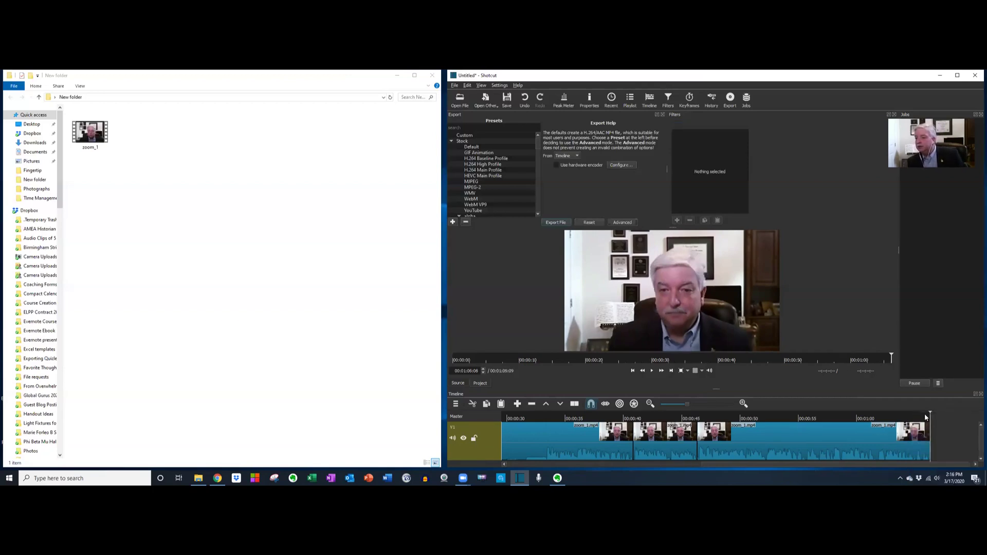
drag(930, 414, 858, 421)
key(space)
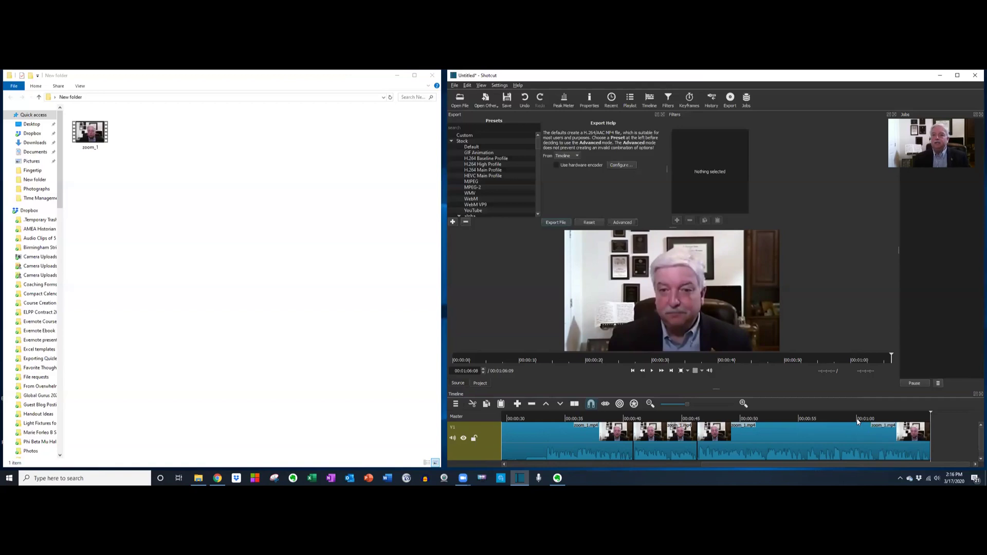
click(455, 86)
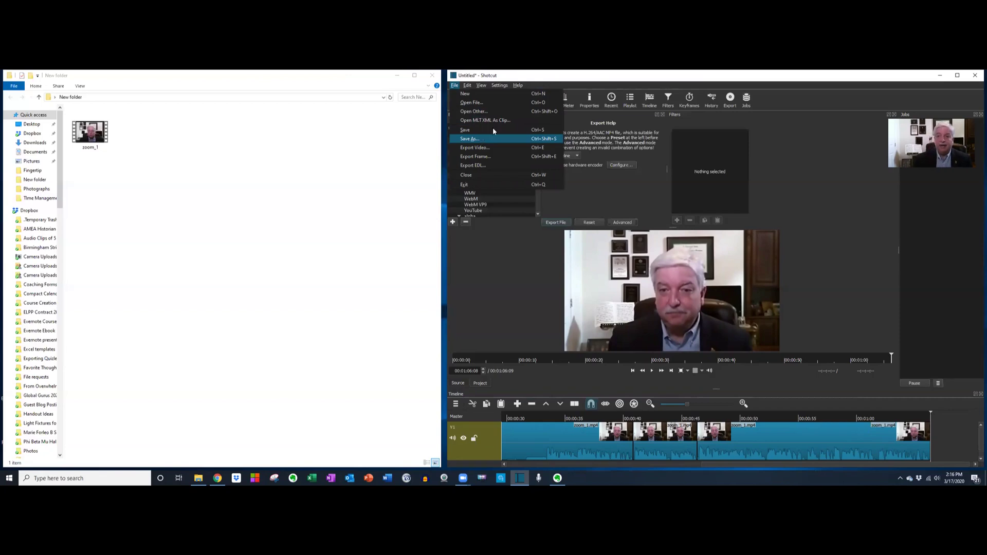
click(575, 77)
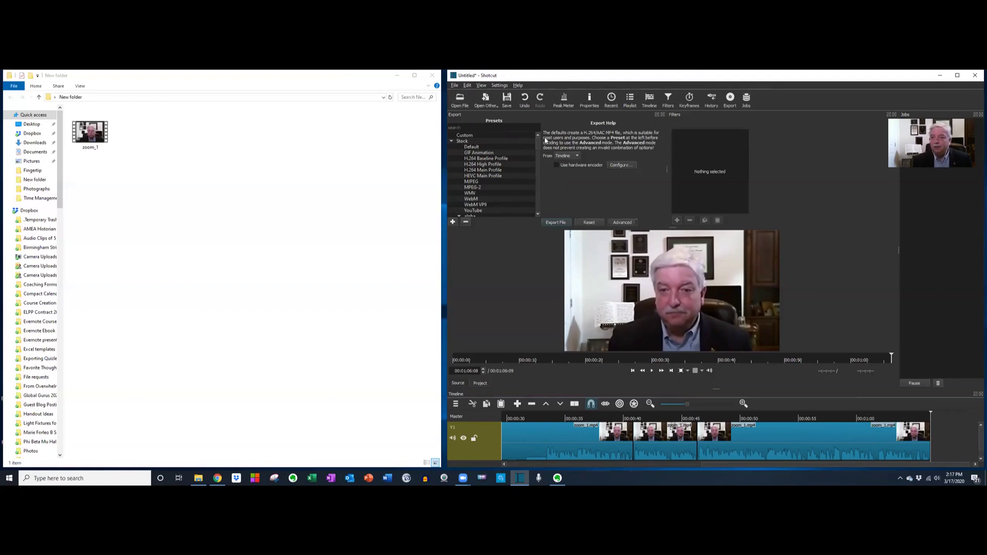
click(662, 115)
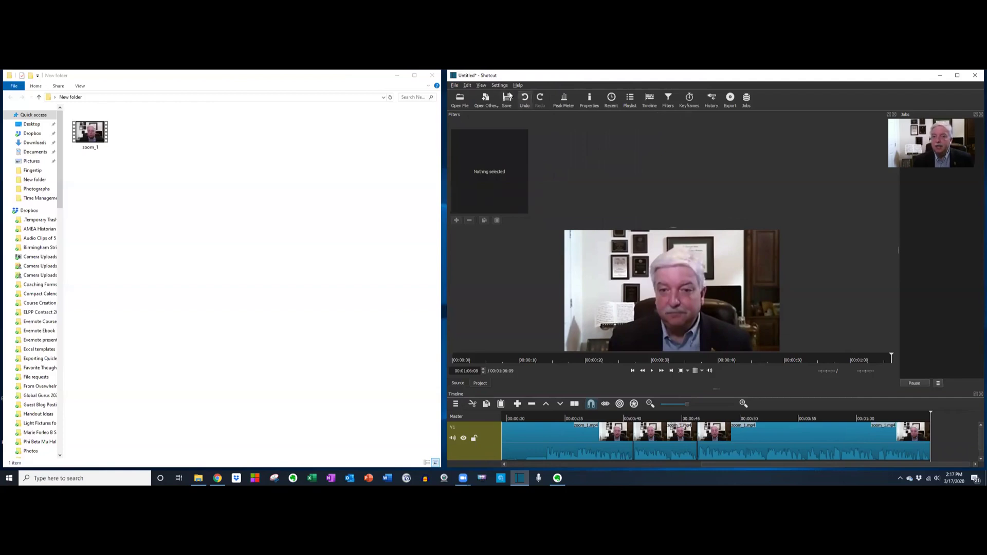
Step: Choose the YouTube preset for the video export and show its advanced options
click(454, 85)
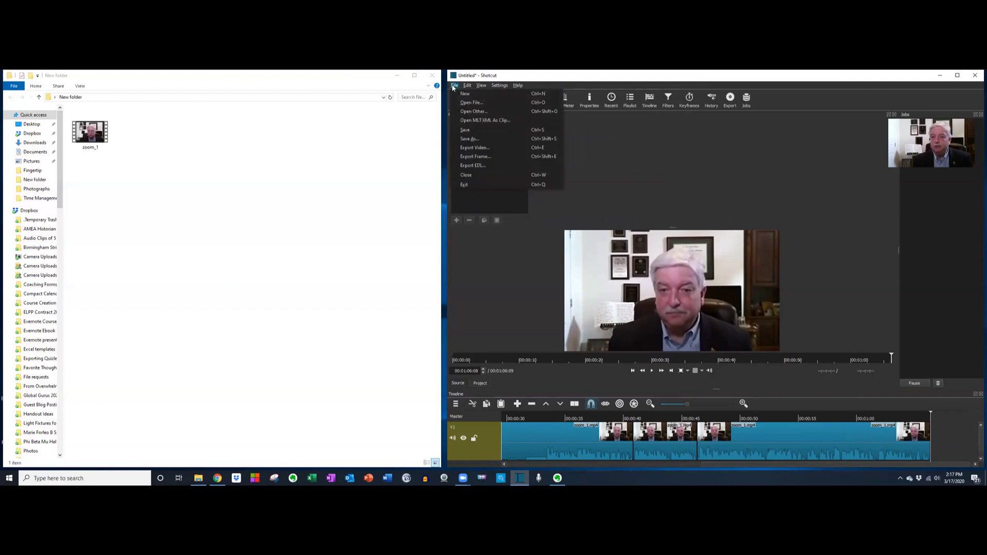
click(464, 147)
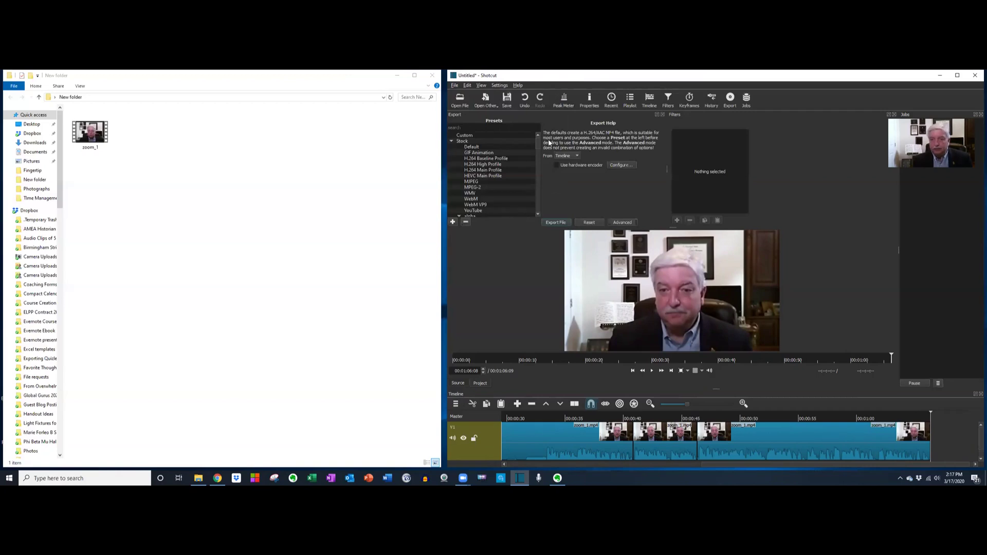
click(538, 214)
click(538, 213)
click(538, 213)
click(538, 213)
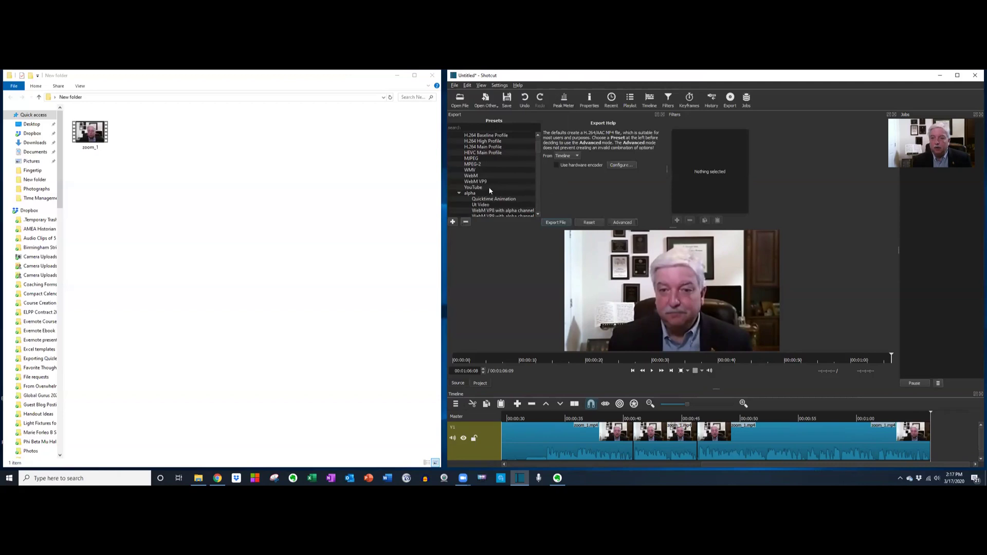
click(478, 188)
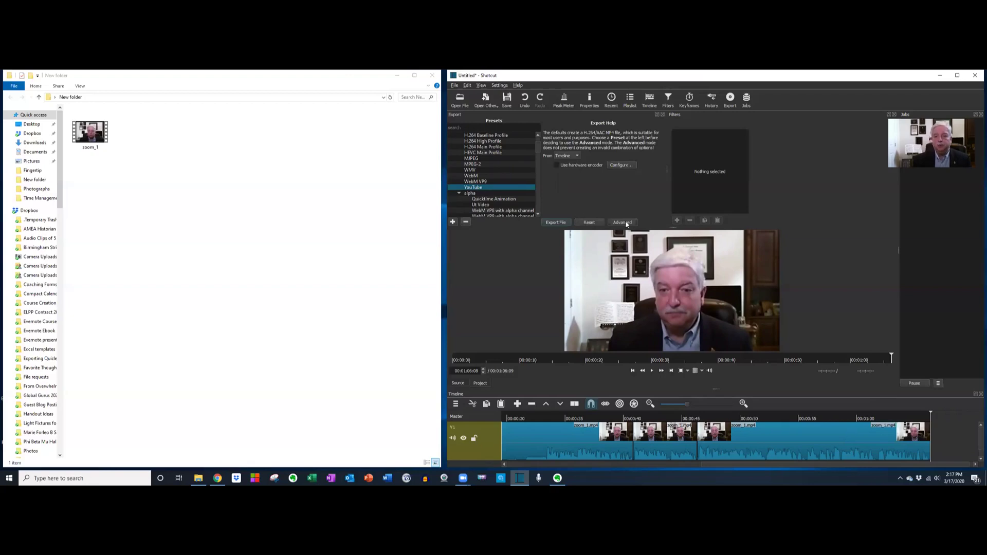
click(623, 222)
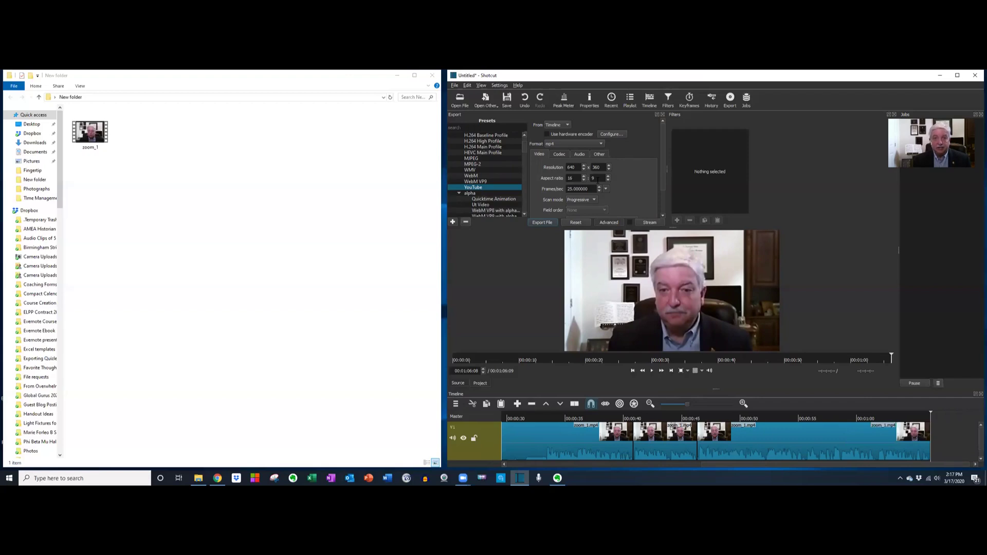
Step: Export the timeline as an mp4 file named demo to the Desktop
click(547, 227)
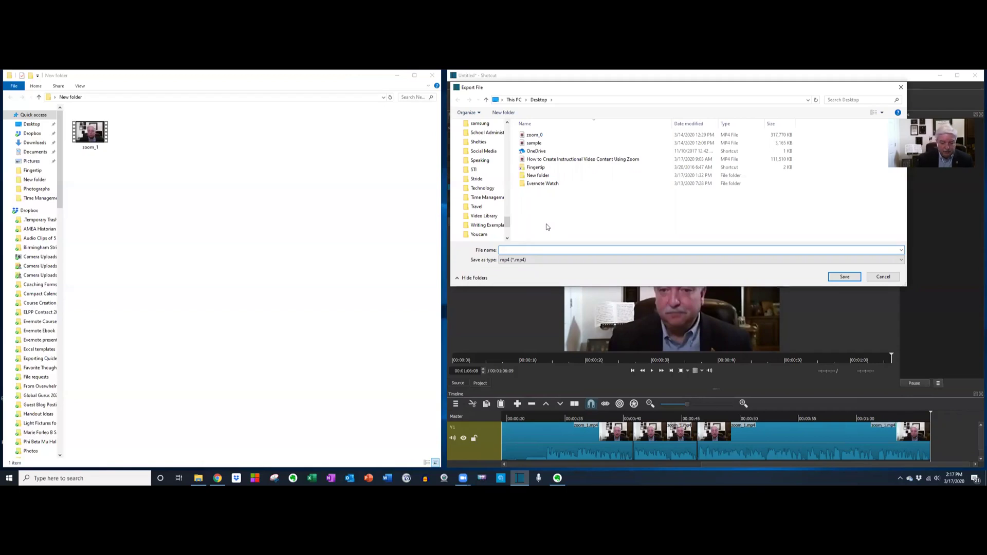
text(demo)
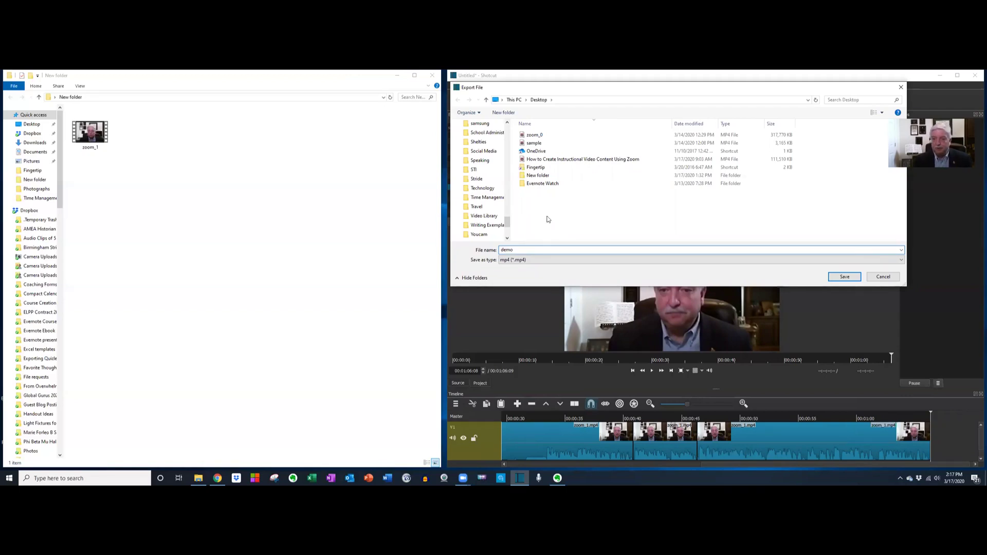
scroll(485, 177, up, 15)
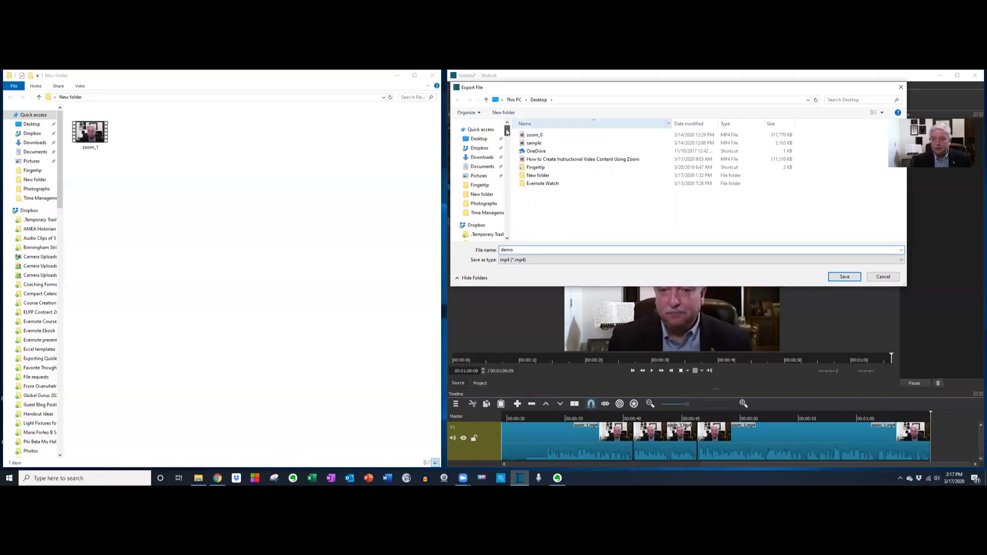
click(477, 131)
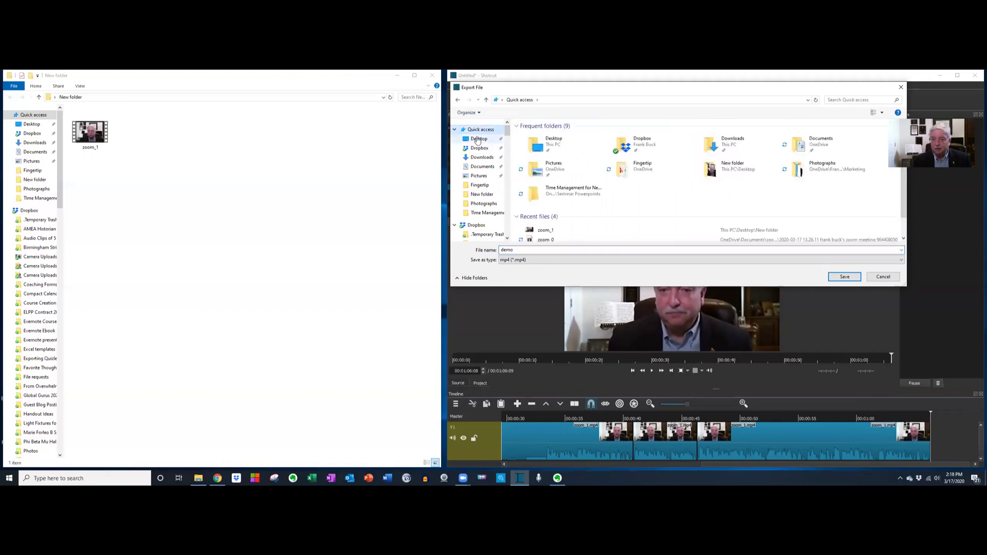
click(478, 139)
click(835, 278)
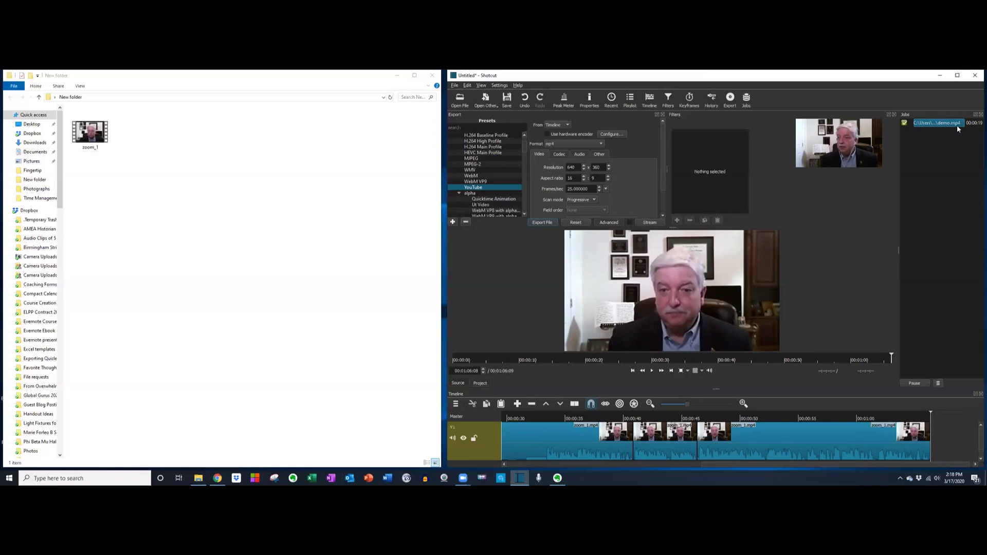
Step: Minimise the folder window and open the exported demo video from the desktop for playback
click(395, 76)
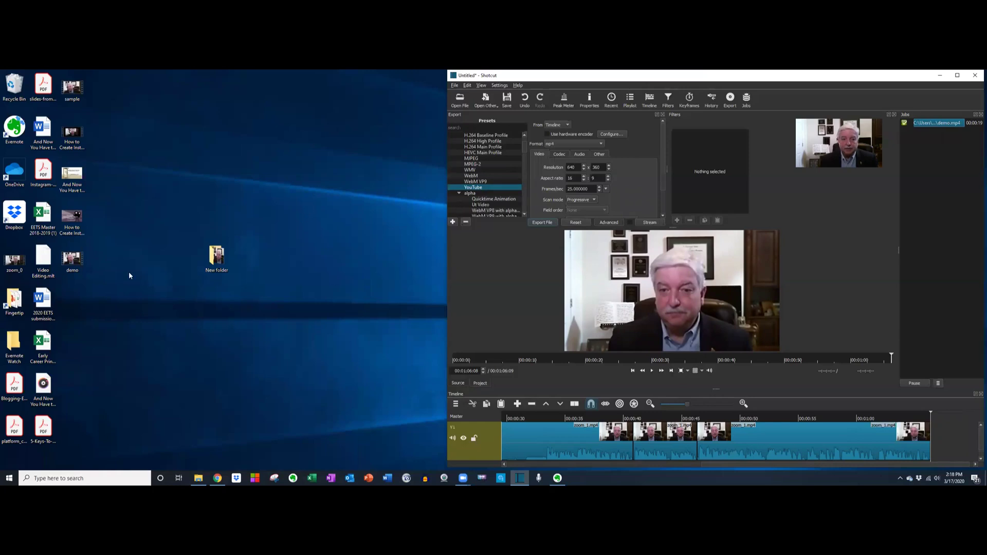
click(93, 253)
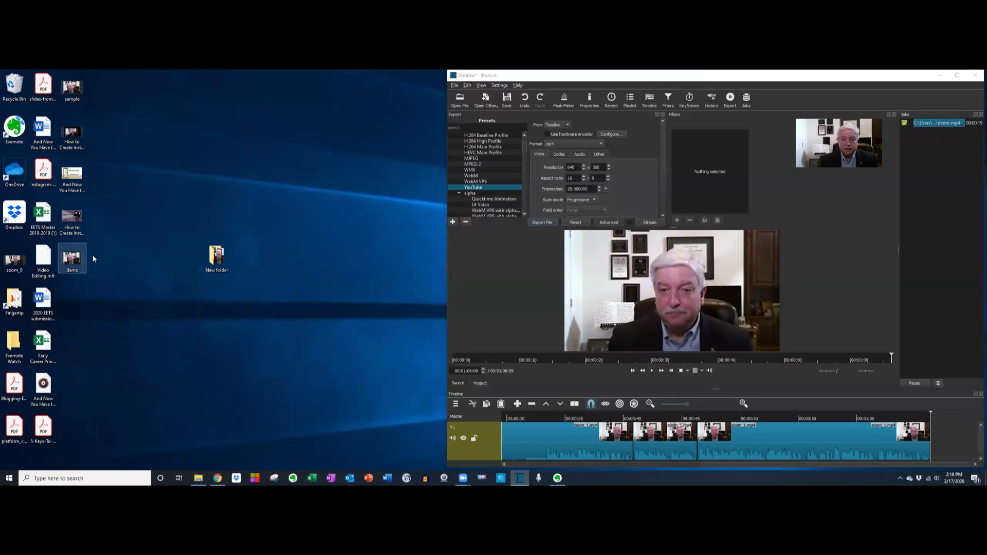
drag(367, 181, 366, 176)
double_click(365, 174)
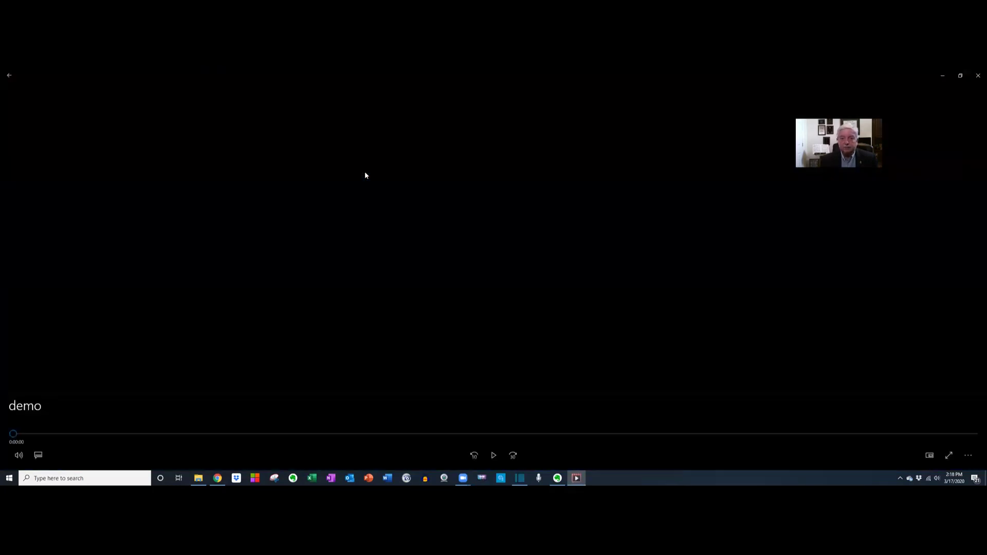